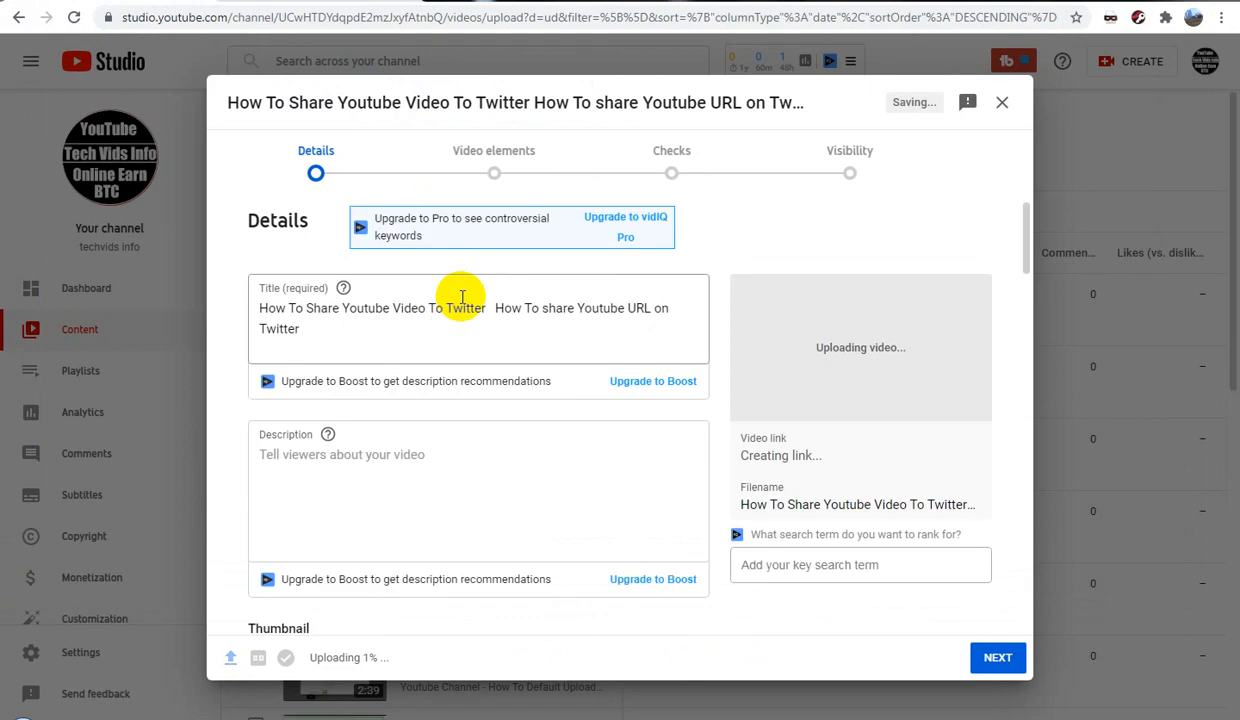
Step: Set the video's title and description both to "How To Share Youtube Video To Twitter - How To share Youtube URL on Twitter"
triple_click(439, 311)
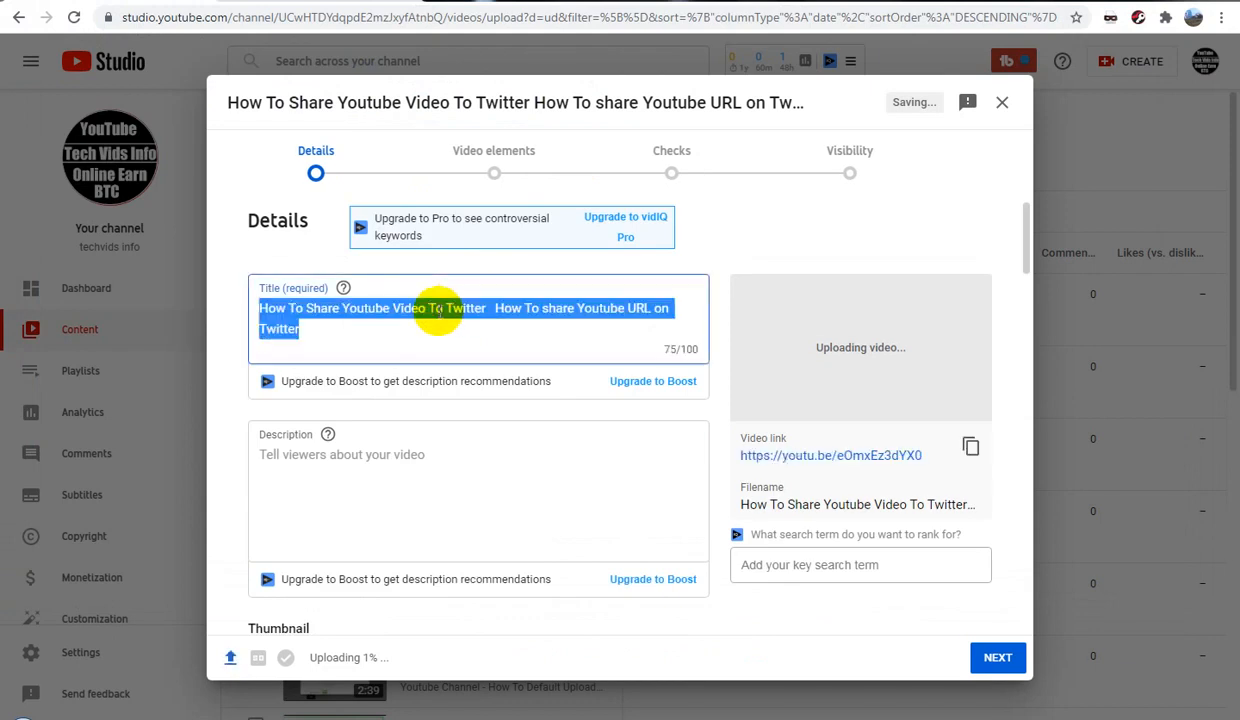
type("How To Share Youtube Video To Twitter - How To share Youtube URL on Twitter")
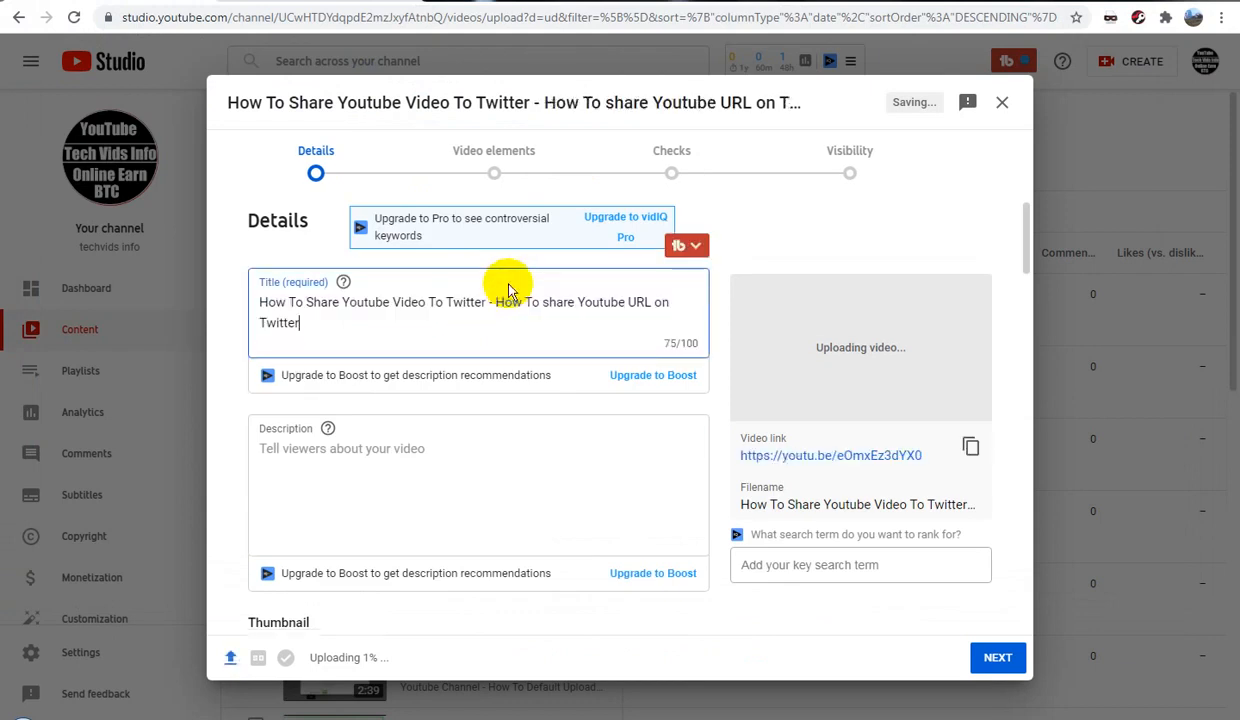
left_click(422, 448)
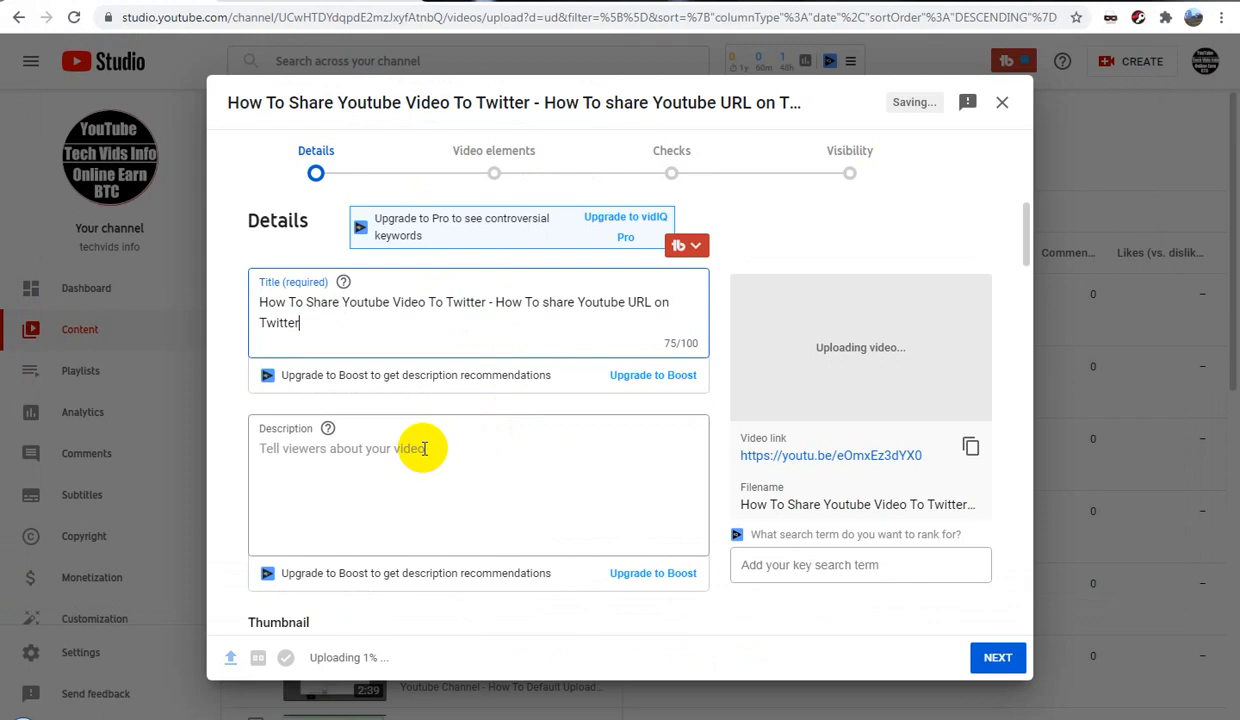
left_click(422, 448)
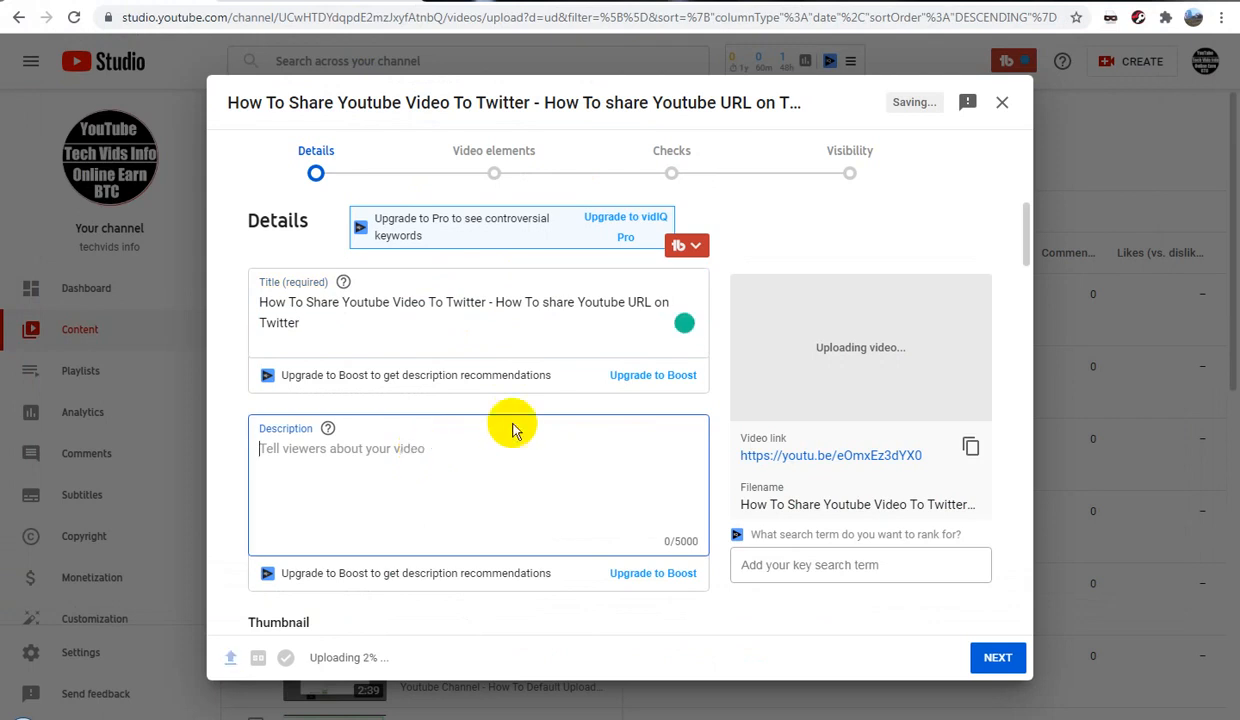
type("How To Share Youtube Video To Twitter - How To share Youtube URL on Twitter")
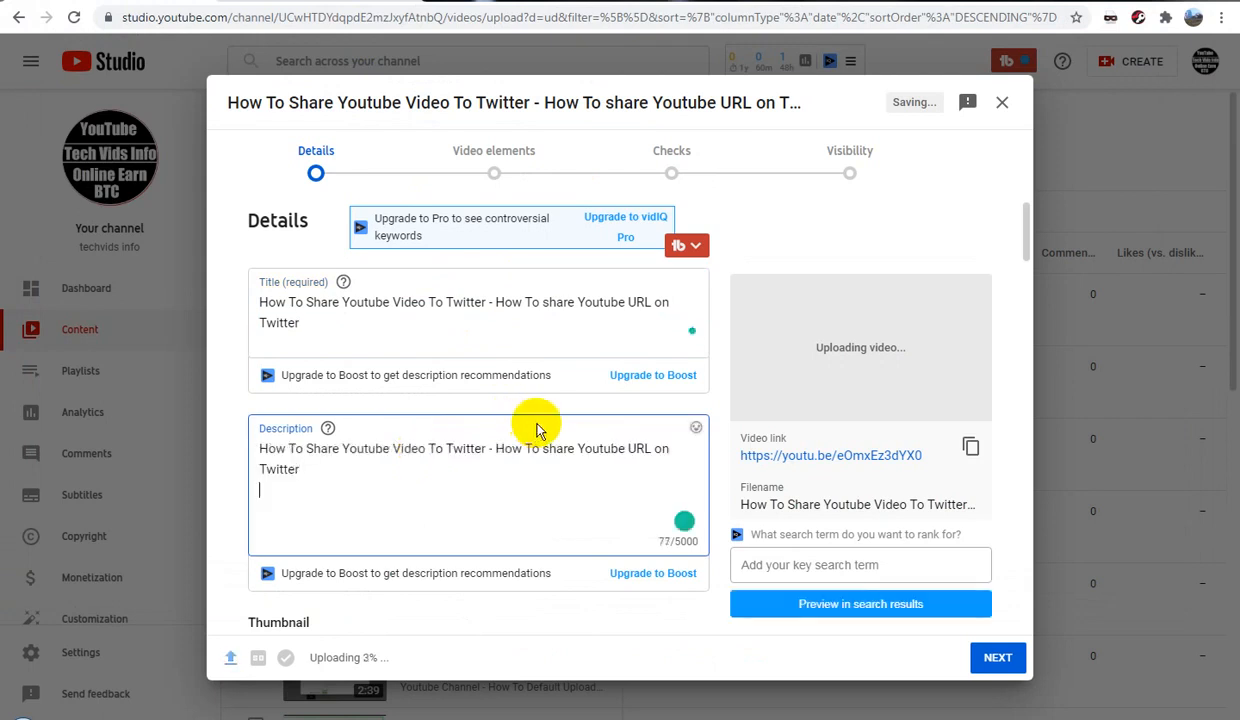
Step: Add the video to the Tricks Video Tutorial playlist and set its audience as not made for kids
scroll(550, 420, "down", 4)
scroll(590, 440, "down", 3)
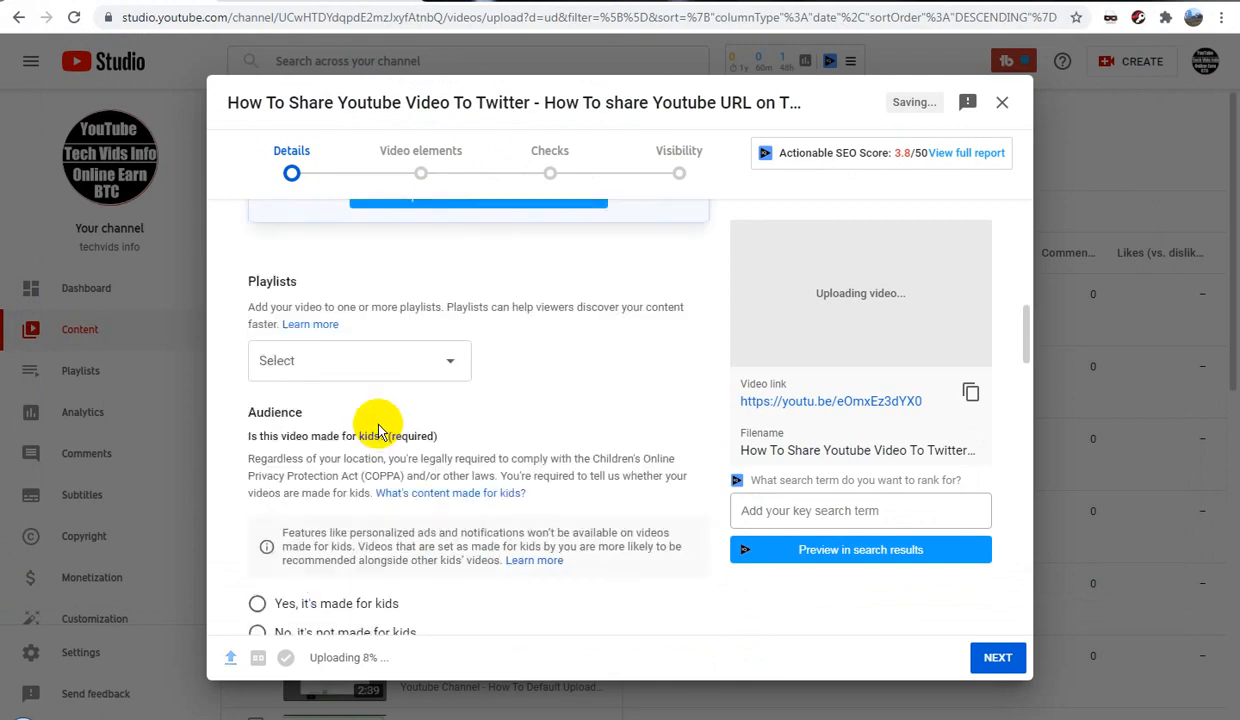
left_click(412, 358)
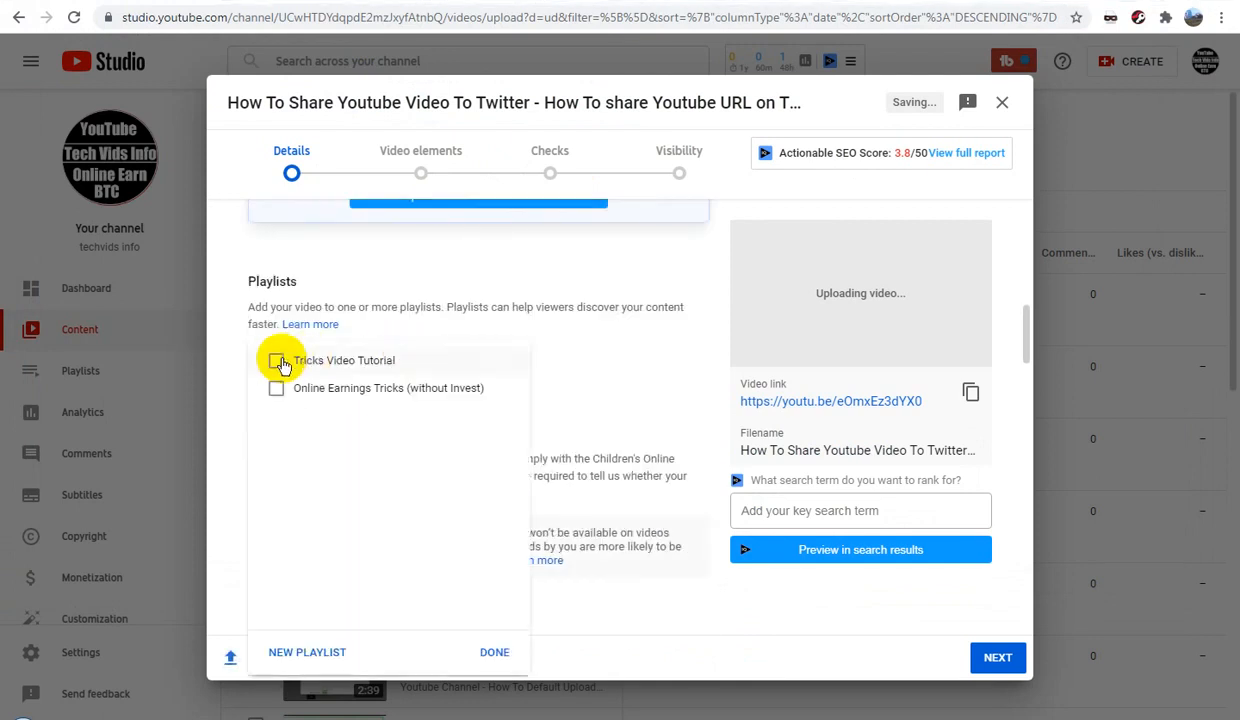
left_click(277, 361)
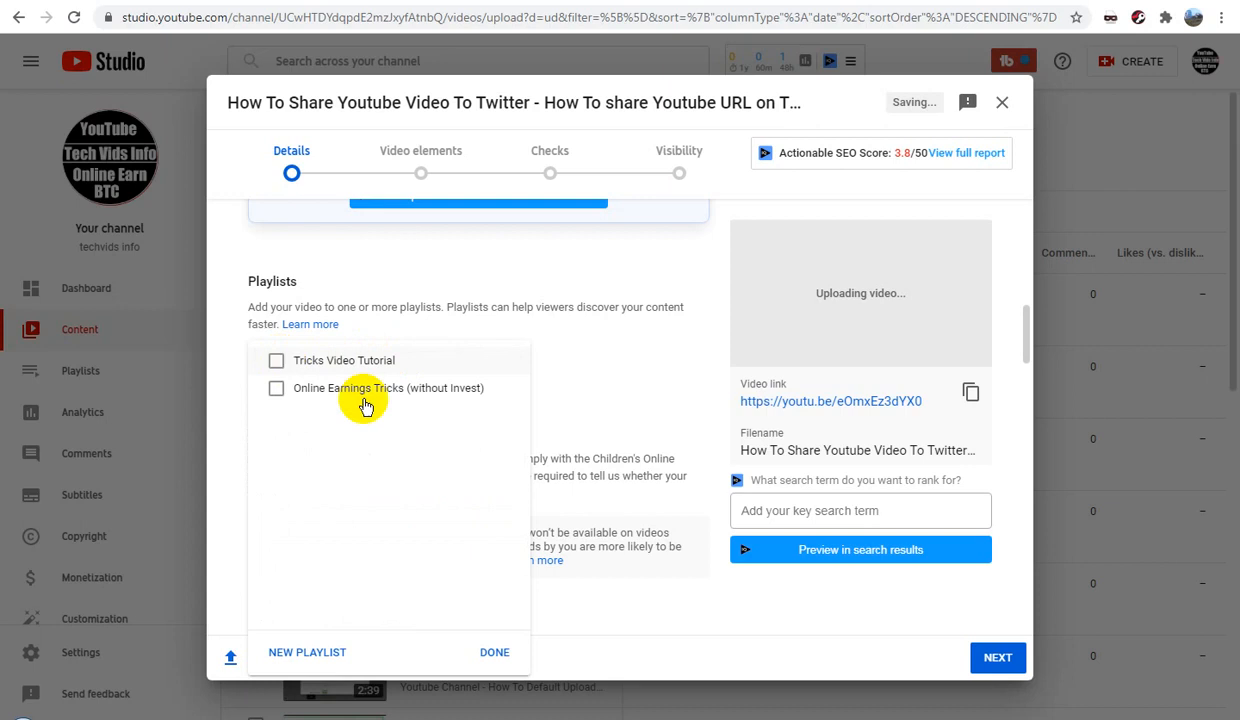
left_click(494, 654)
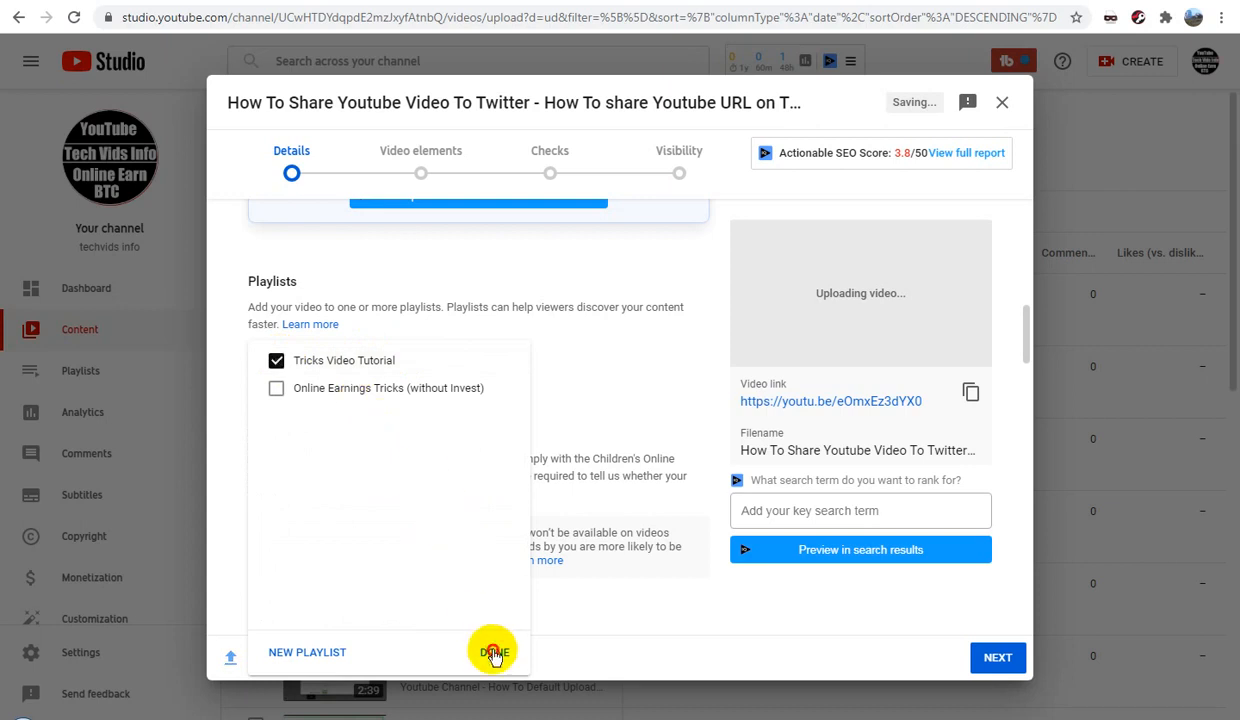
left_click(560, 380)
scroll(562, 381, "down", 3)
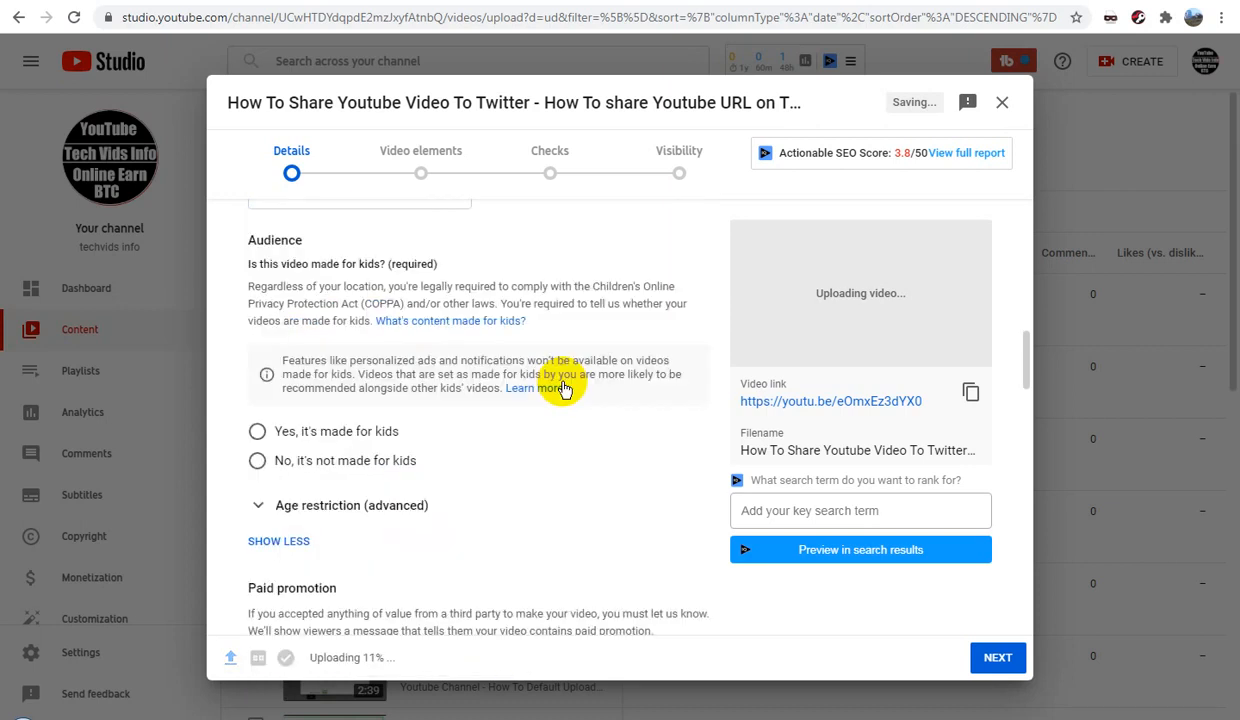
left_click(258, 462)
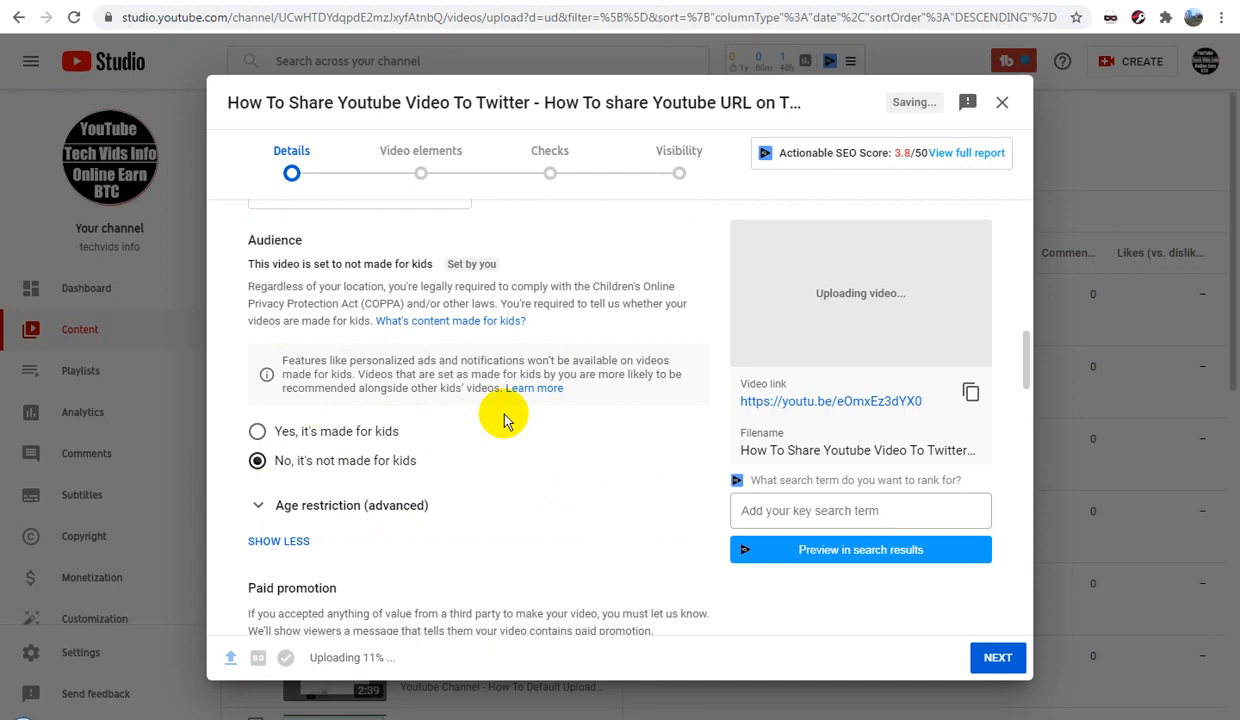
Step: Remove the tag "techvids info online earning tricks" from the video's tags
scroll(503, 420, "down", 5)
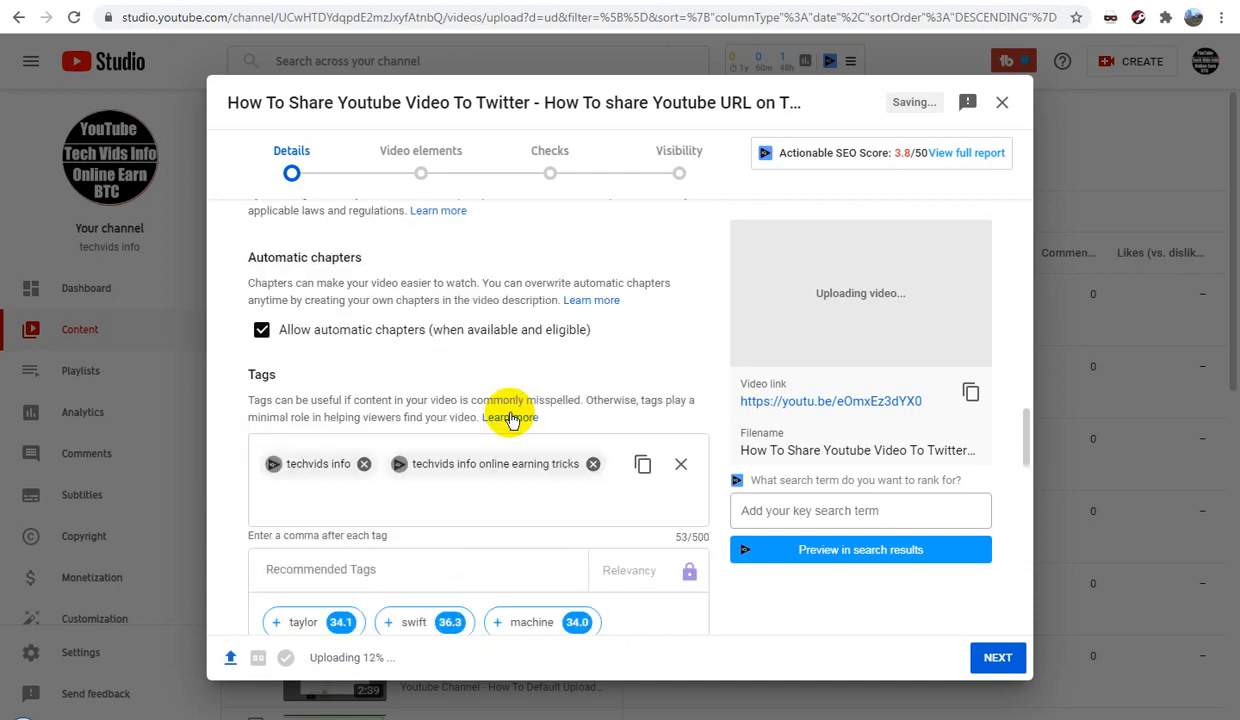
scroll(510, 418, "down", 2)
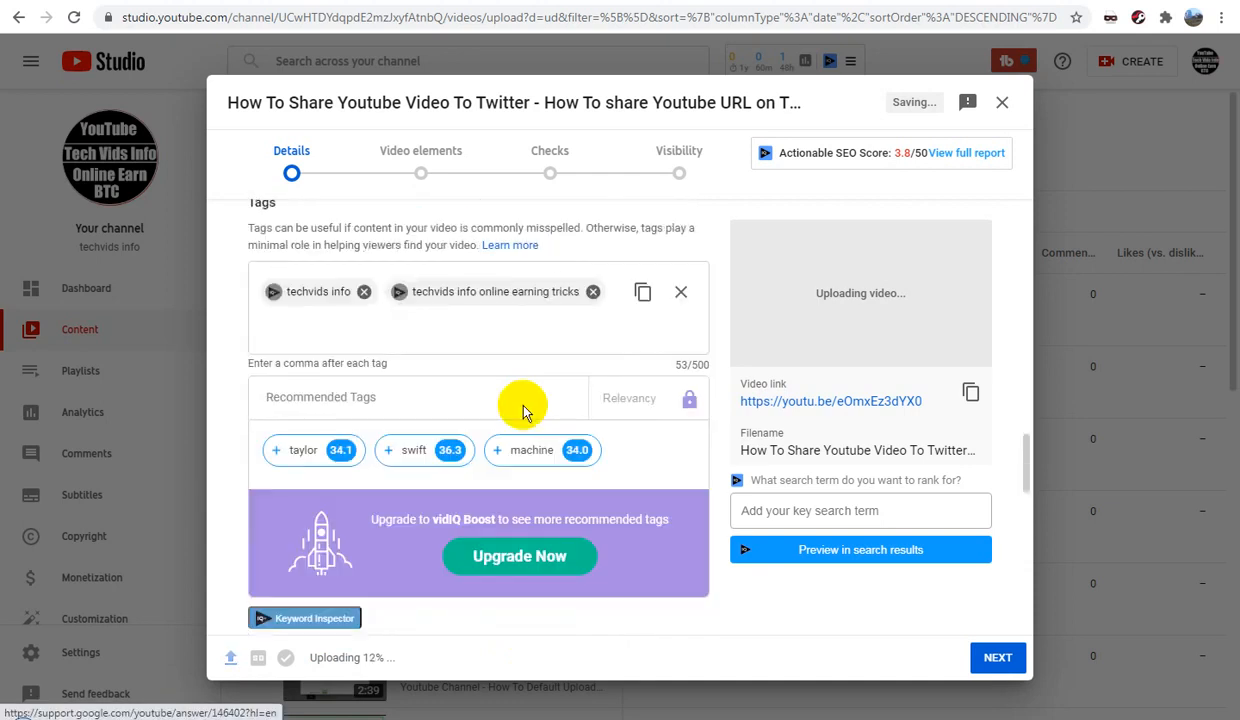
left_click(594, 292)
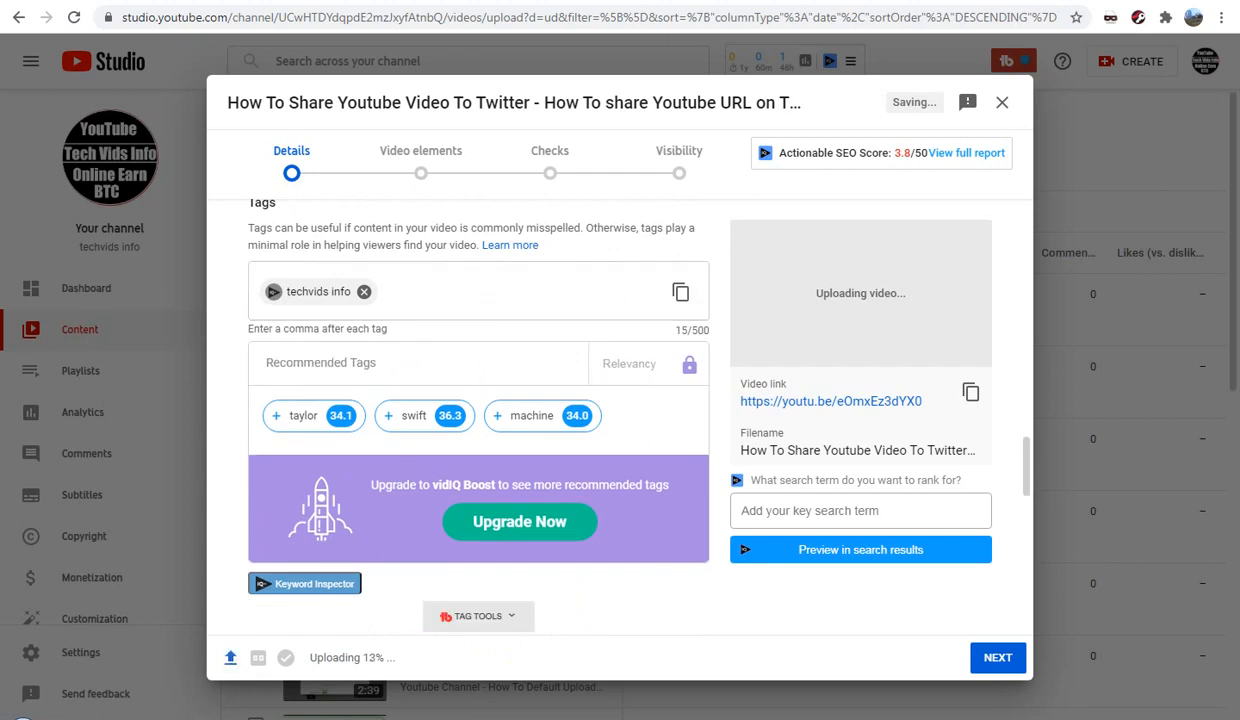
Step: Switch to the WordPad document and copy the comma-separated Twitter keyword list above the final title line
key("alt+Tab")
left_click_drag(523, 274, 240, 153)
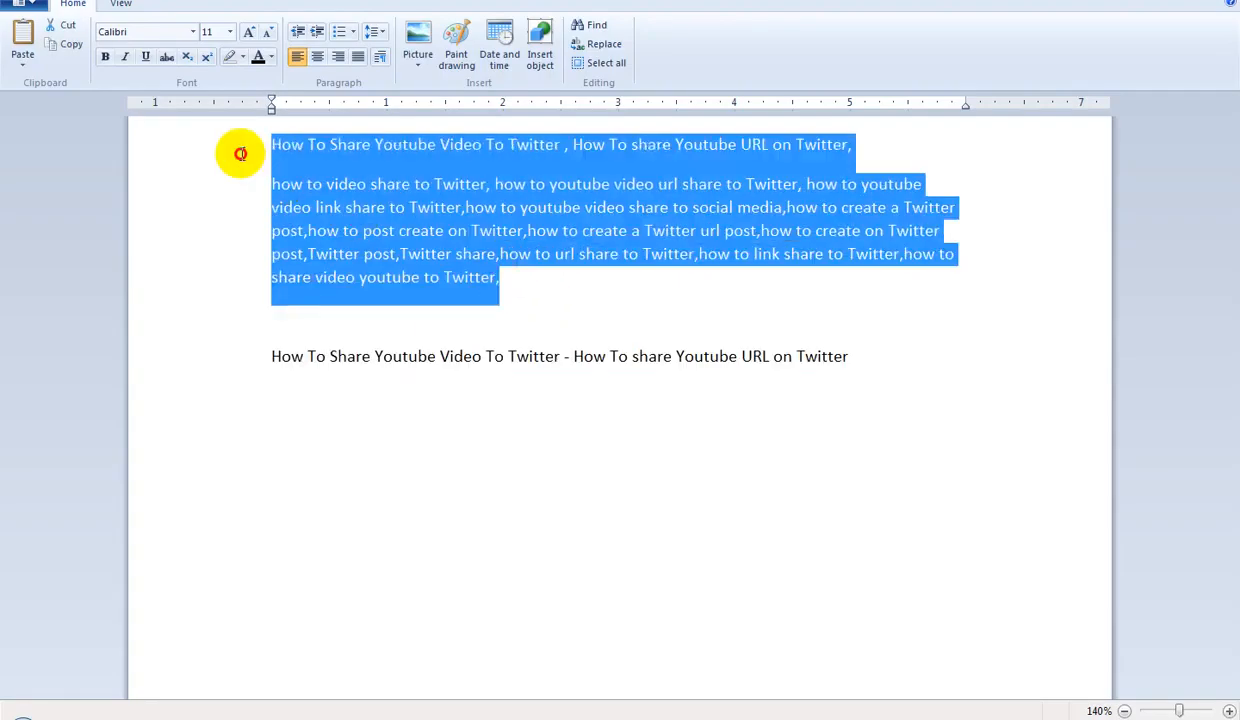
right_click(395, 222)
left_click(418, 243)
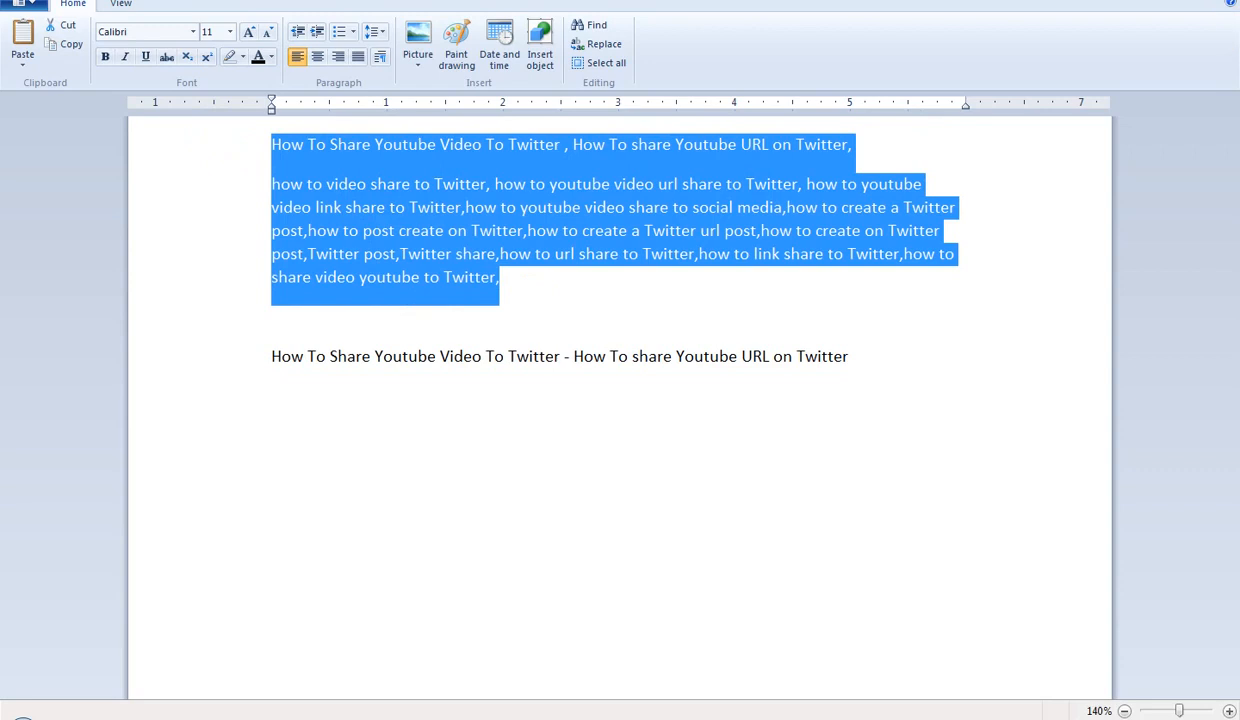
Step: Back in YouTube Studio, paste the copied keywords as tags and remove the tag "how to youtube video share to social media"
key("alt+Tab")
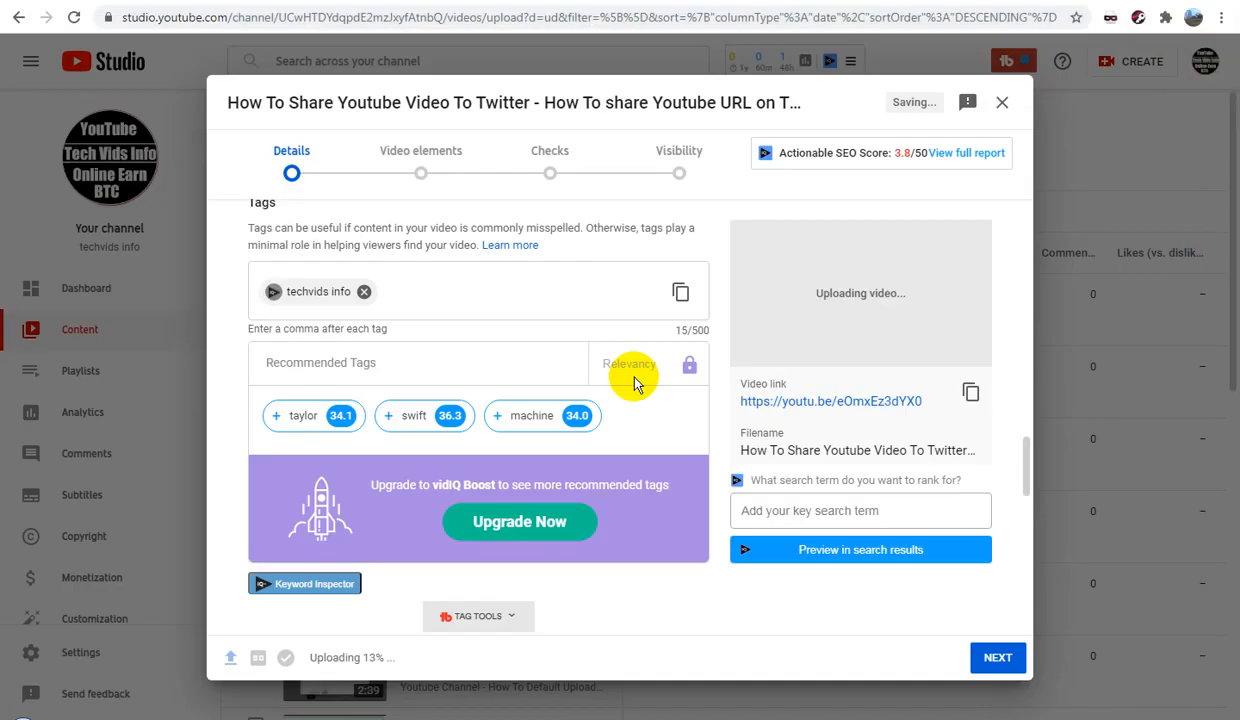
left_click(493, 297)
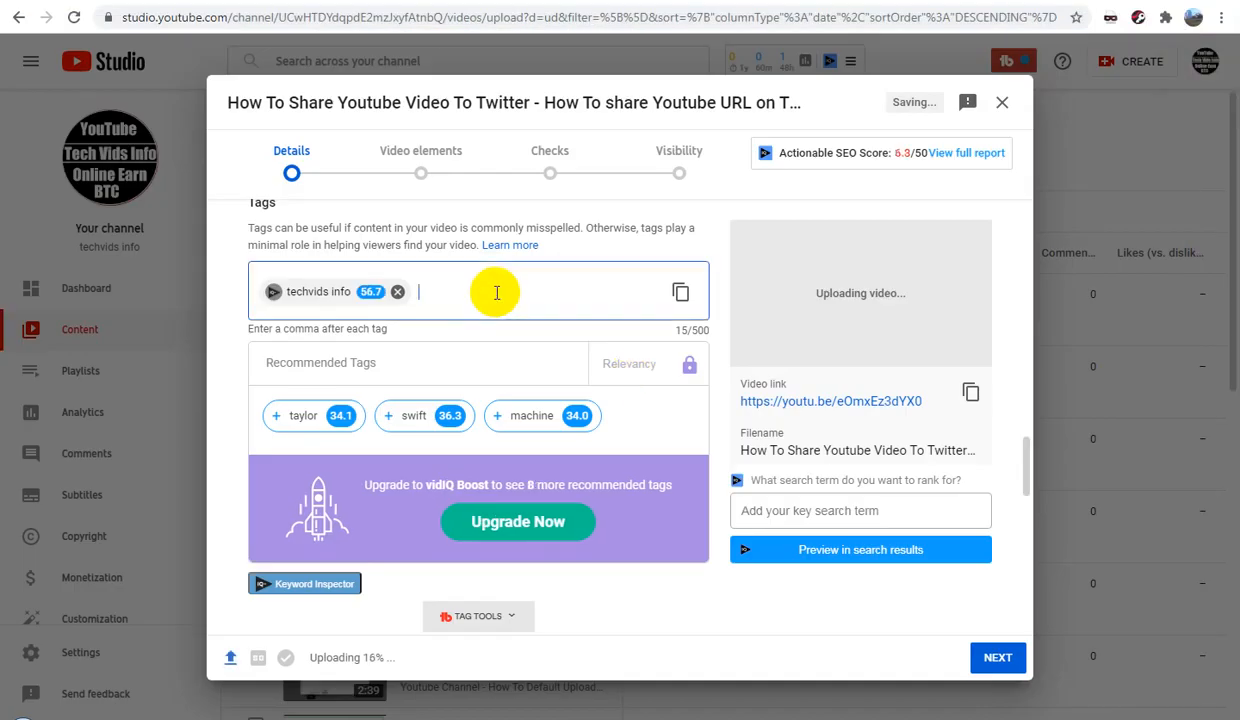
key("ctrl+v")
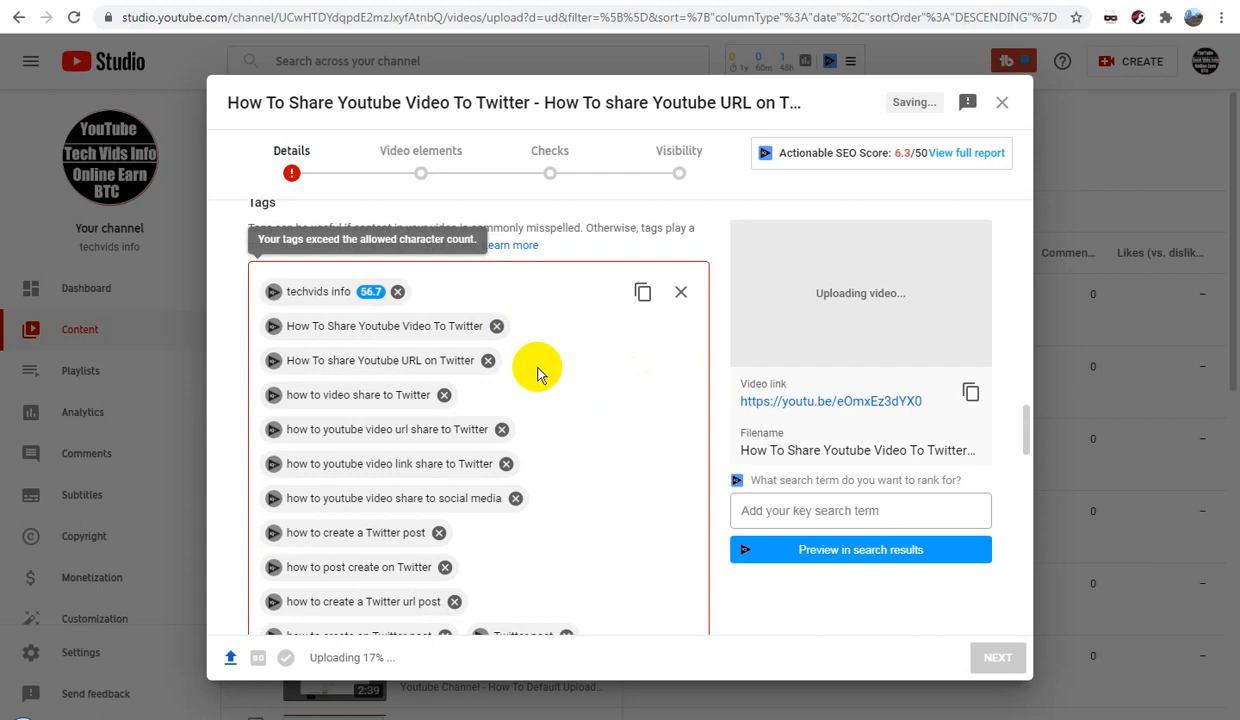
scroll(537, 372, "down", 1)
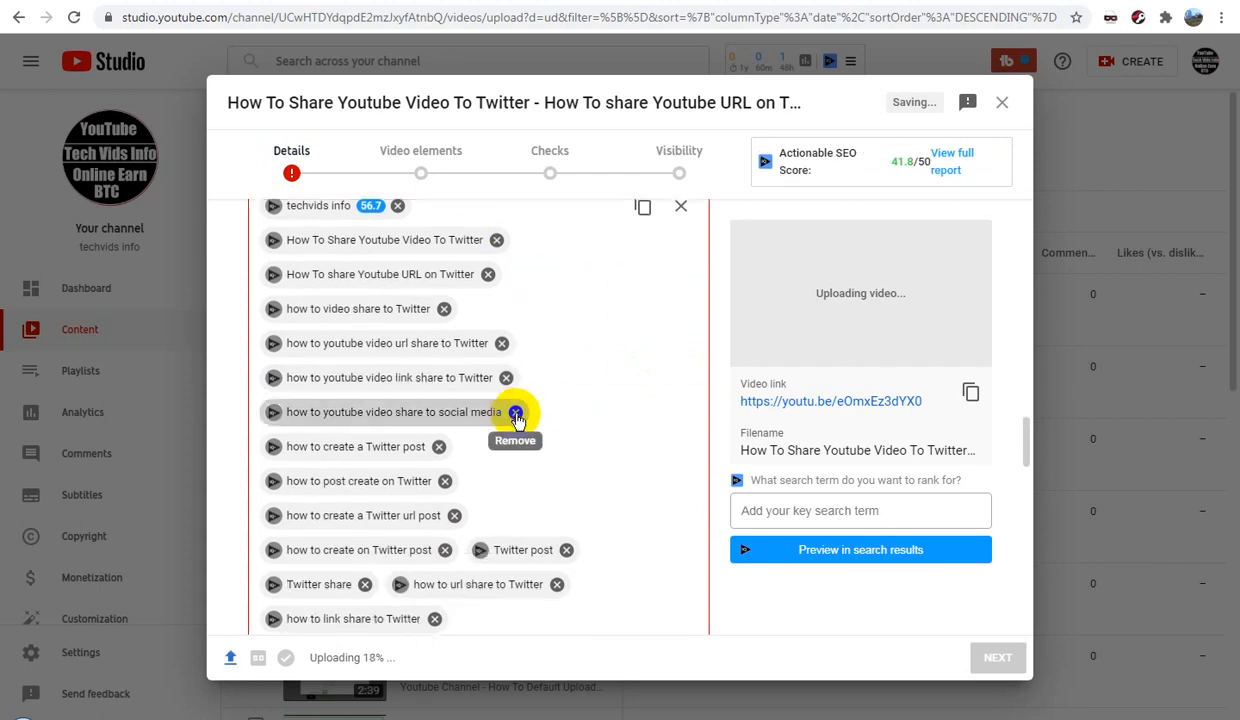
left_click(516, 413)
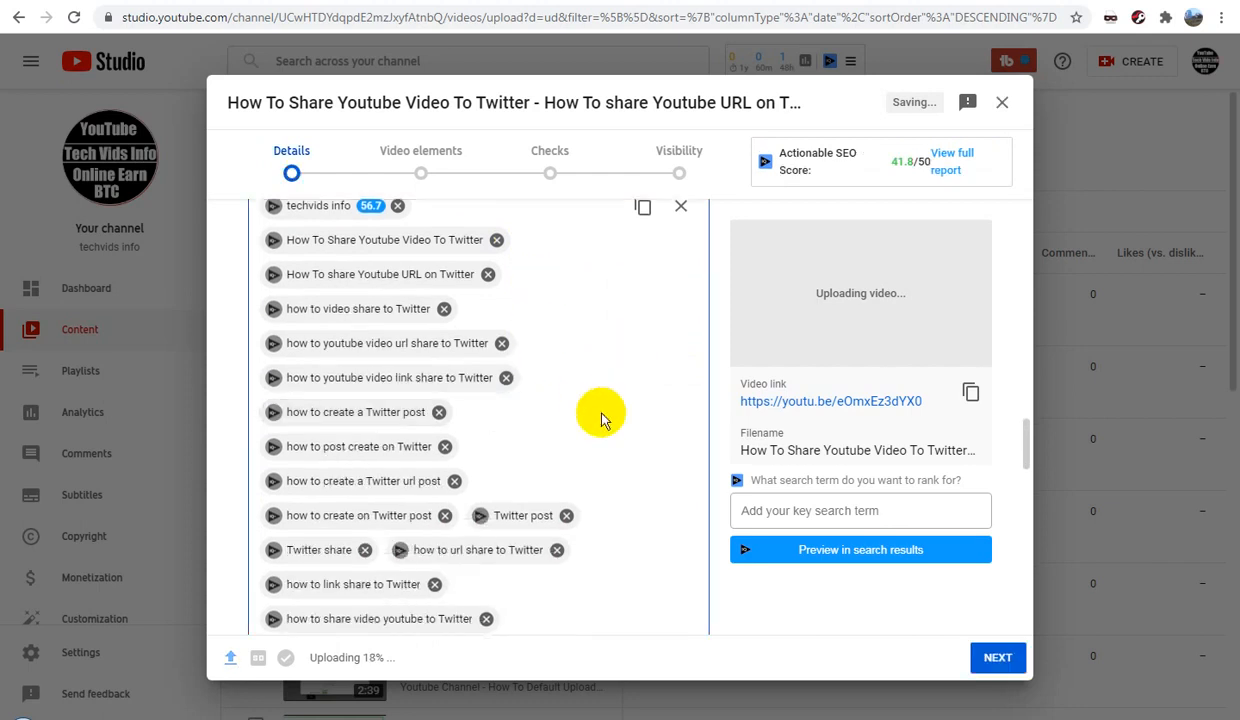
Step: Set the video's recording date to Oct 13, 2021
scroll(601, 425, "down", 3)
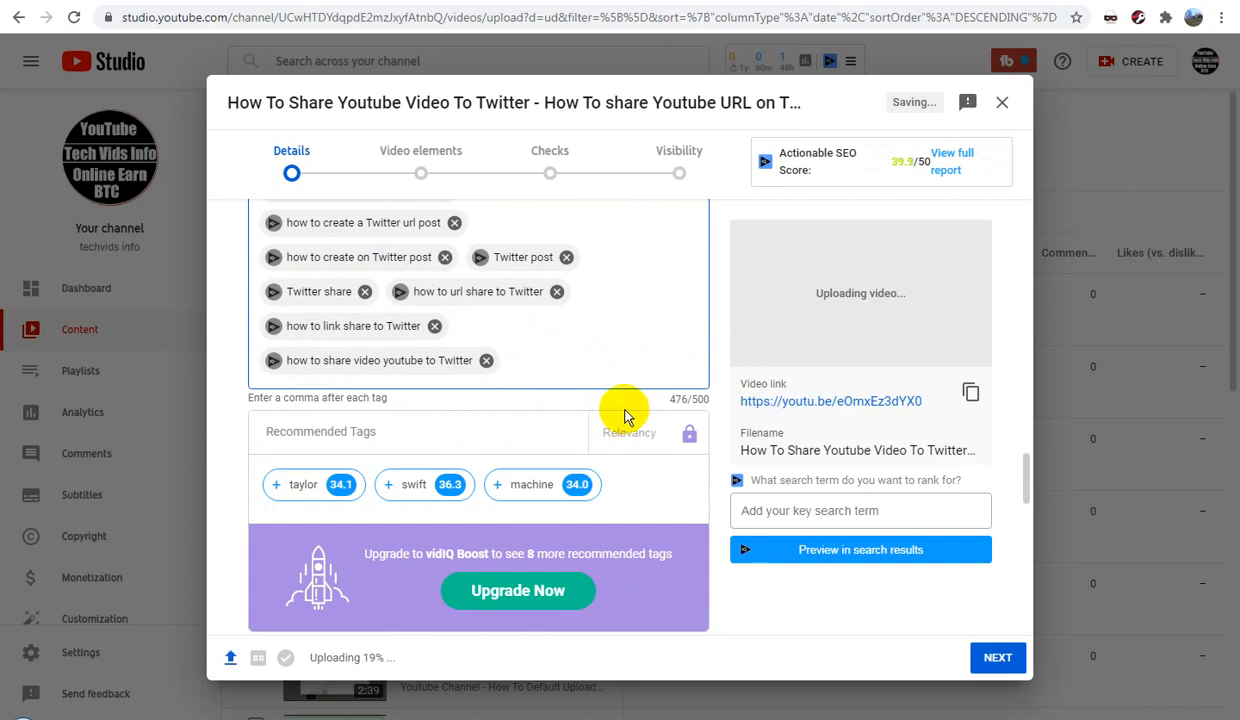
scroll(624, 415, "down", 3)
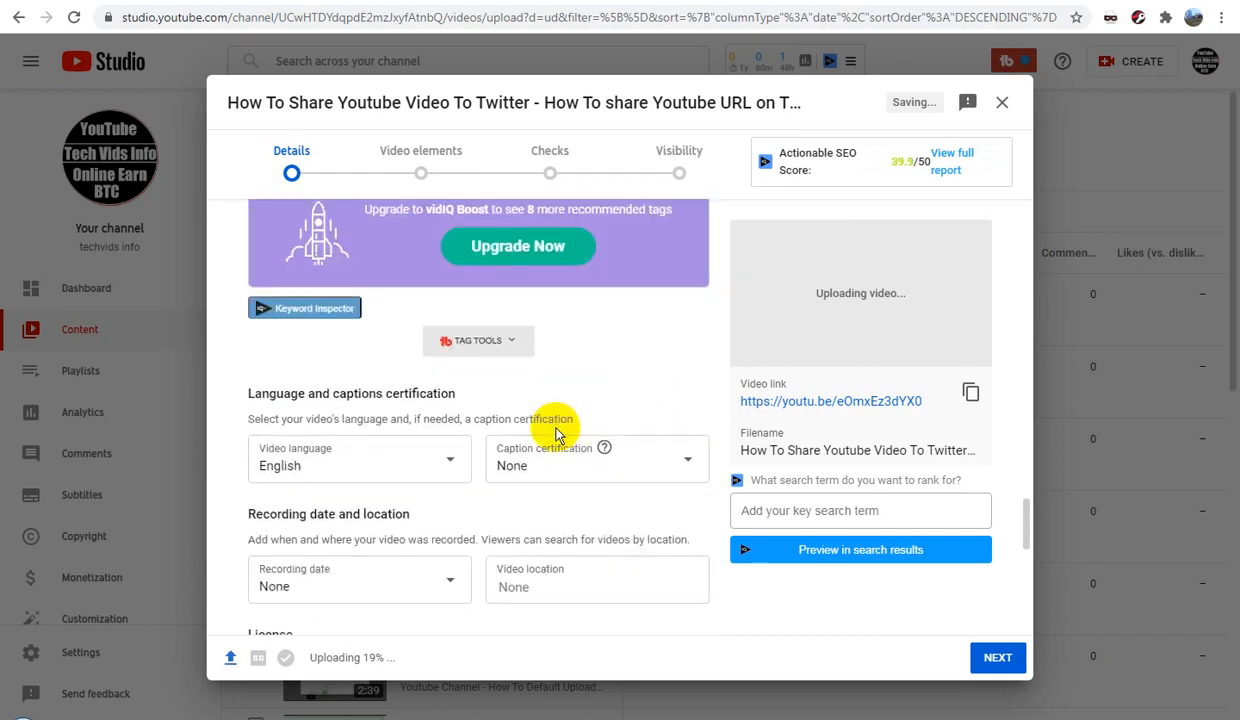
scroll(404, 555, "down", 2)
left_click(411, 500)
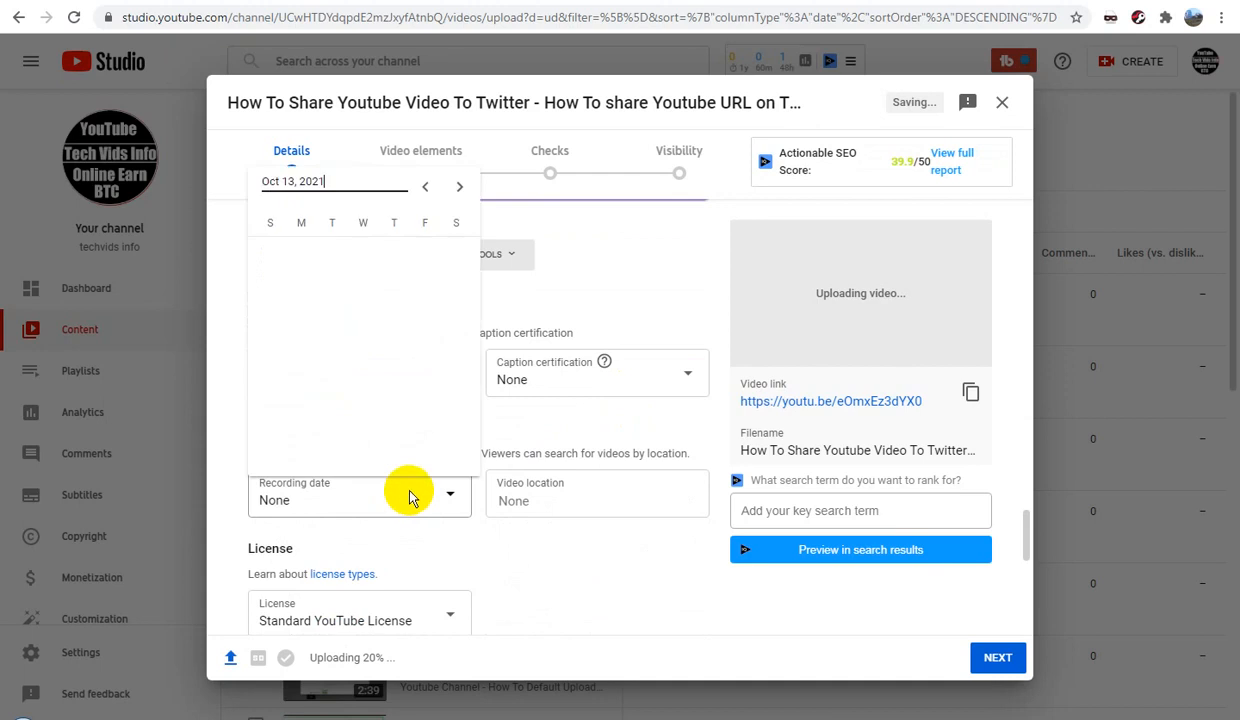
left_click(363, 370)
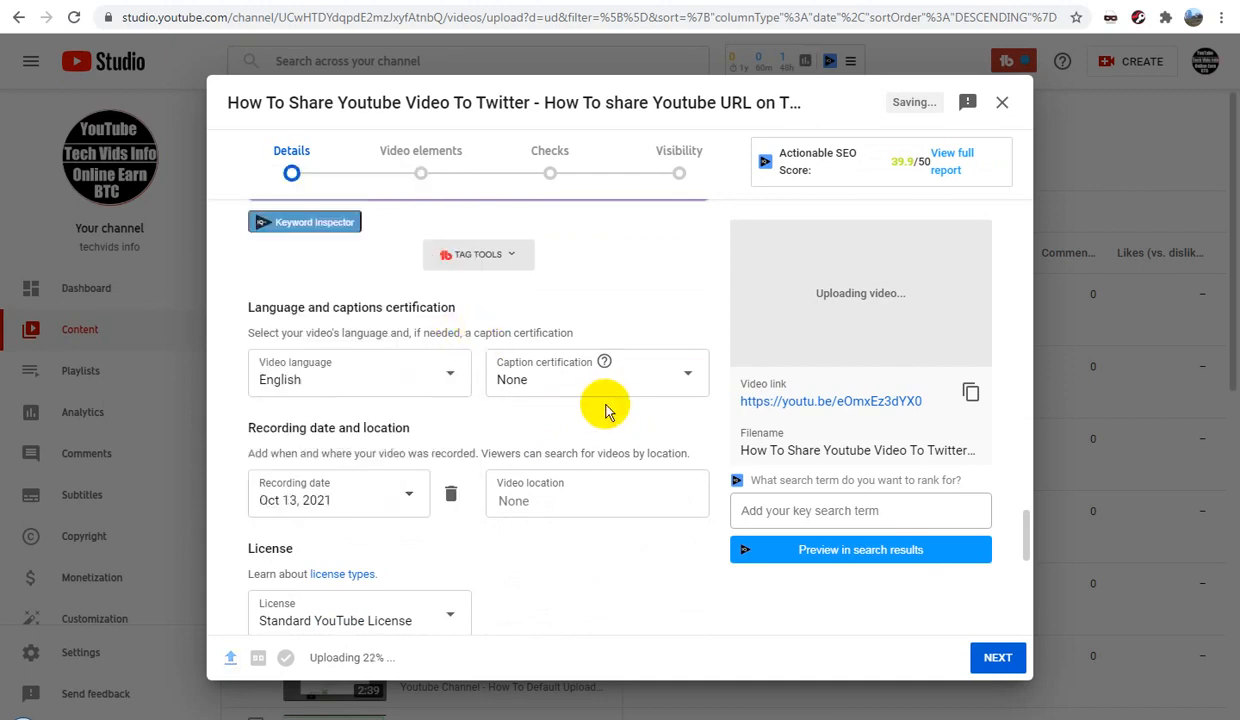
Step: Add "twitter video url" as another tag at the end of the video's tag list
scroll(605, 410, "up", 10)
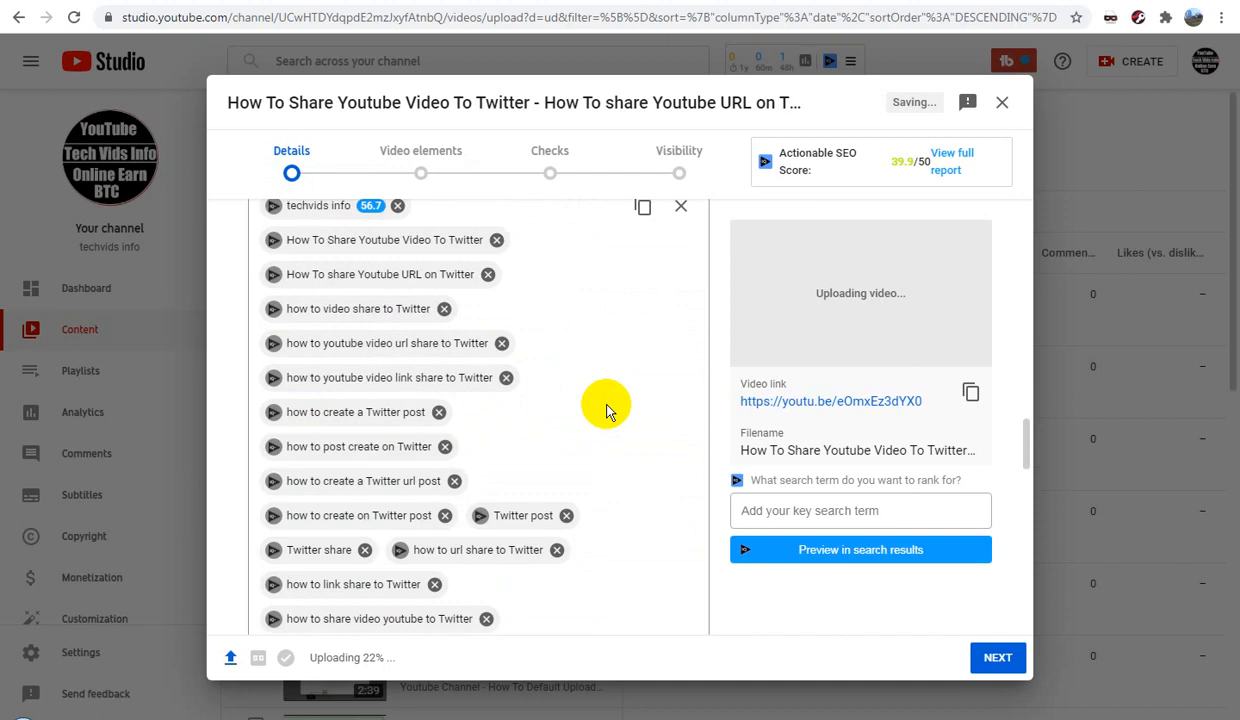
scroll(605, 410, "down", 3)
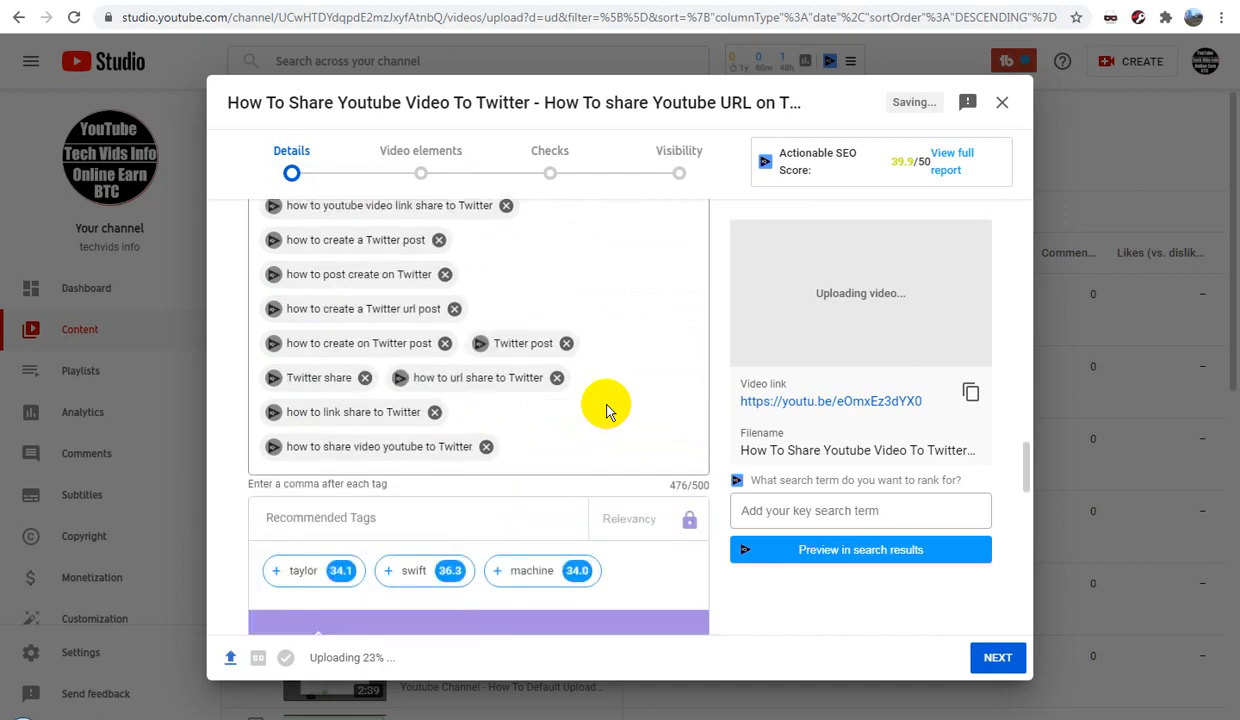
left_click(547, 452)
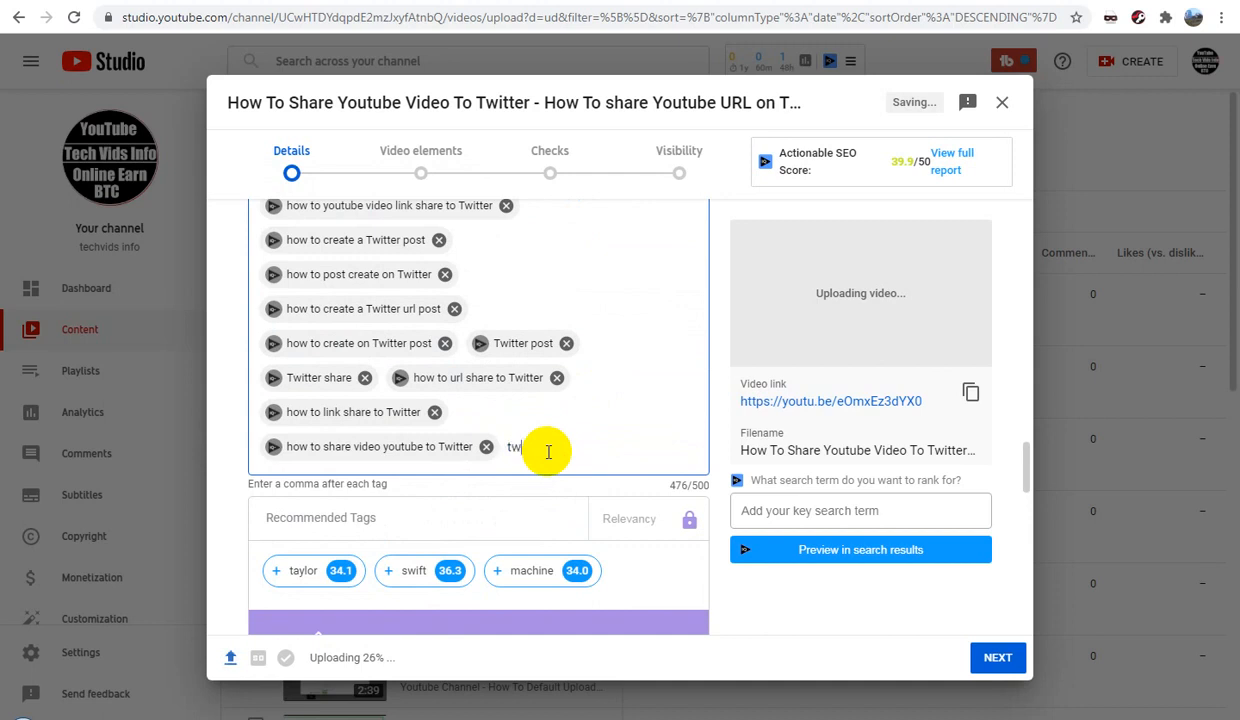
type("twitter video url")
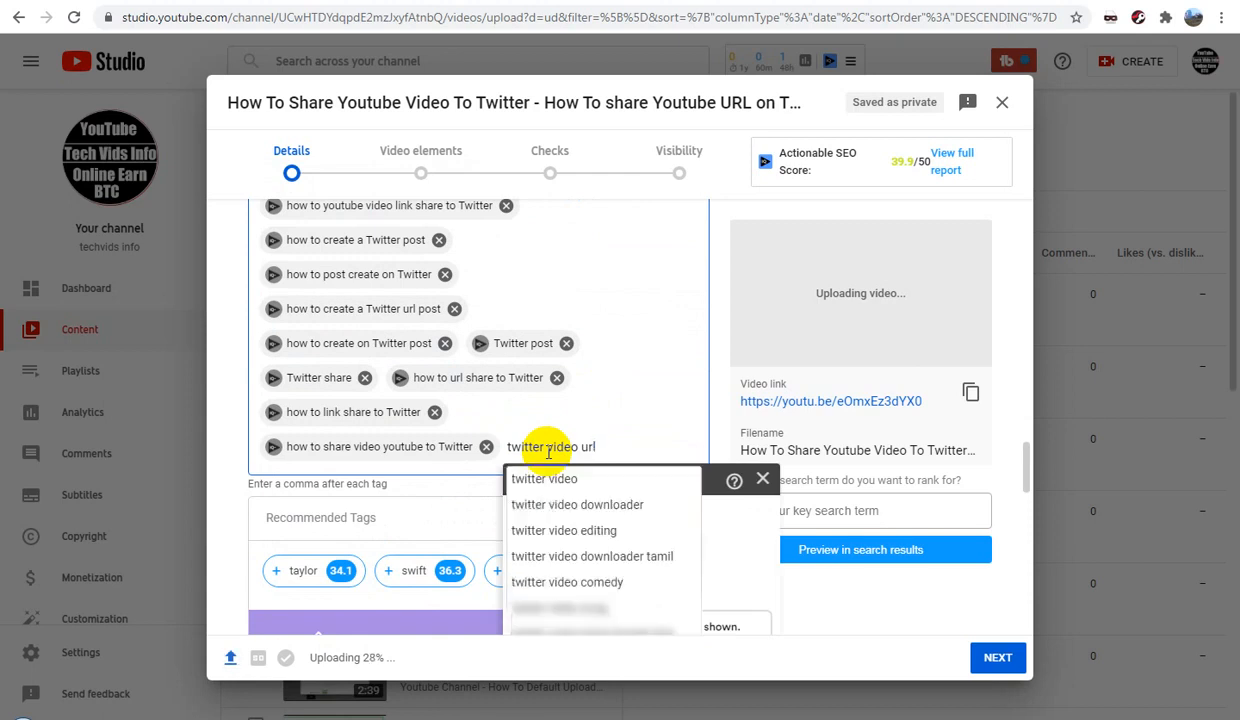
key("Return")
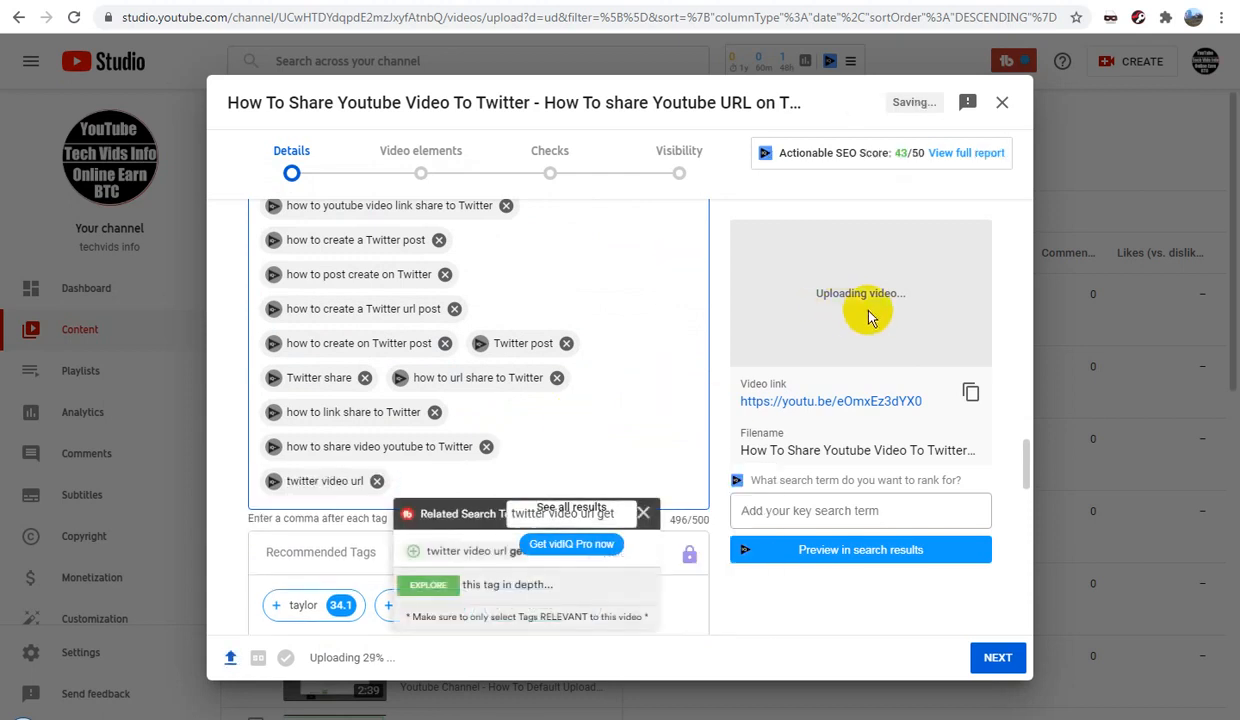
Step: Proceed from the video details to the Video elements stage and check the upload status
scroll(869, 310, "up", 1)
scroll(869, 316, "up", 5)
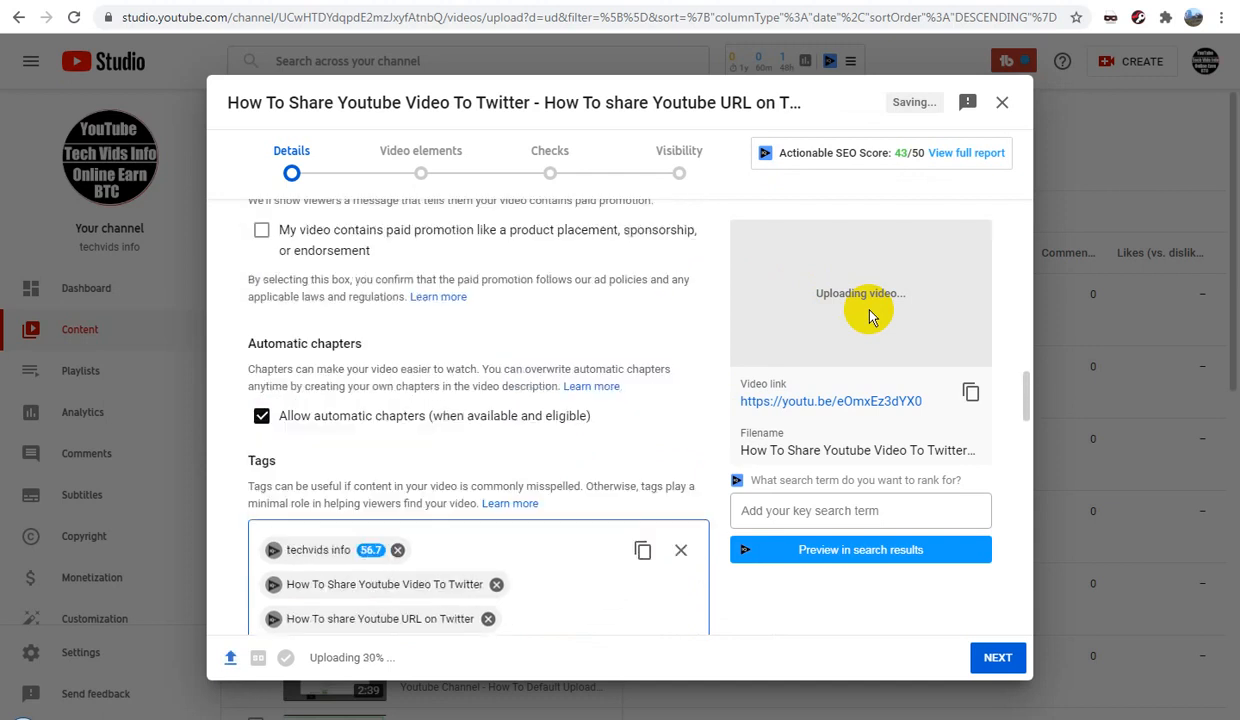
scroll(875, 312, "down", 4)
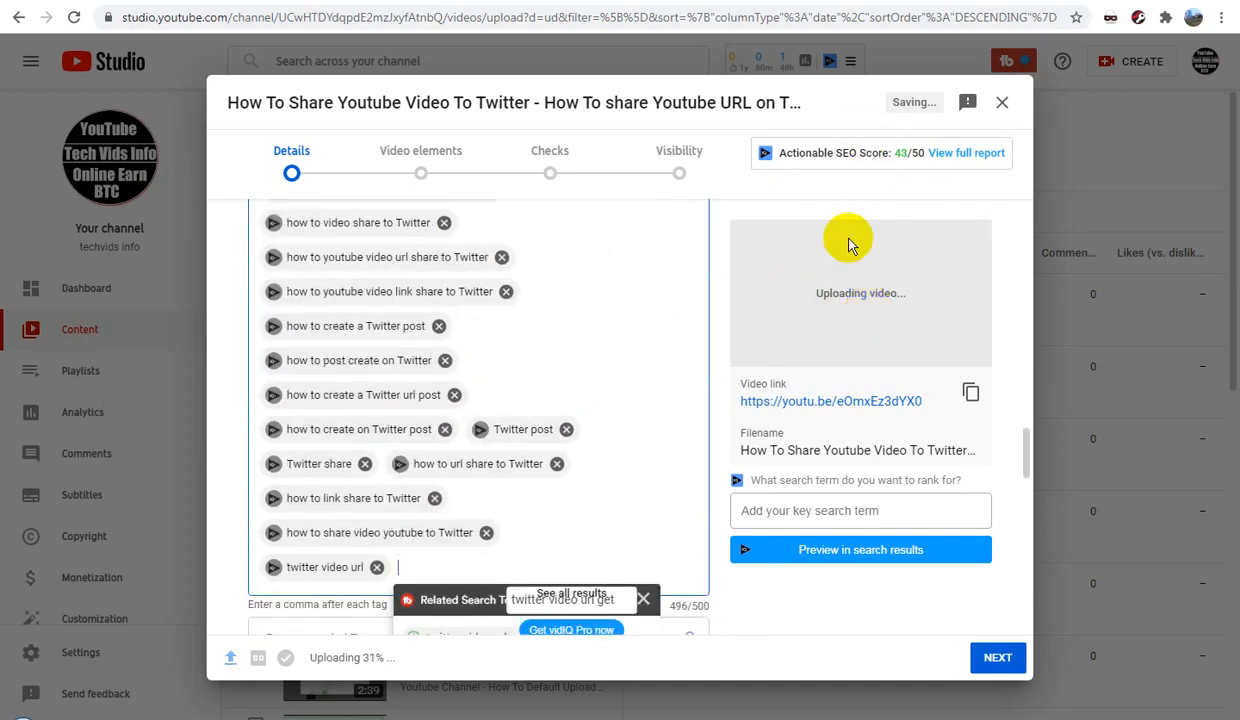
left_click(1000, 655)
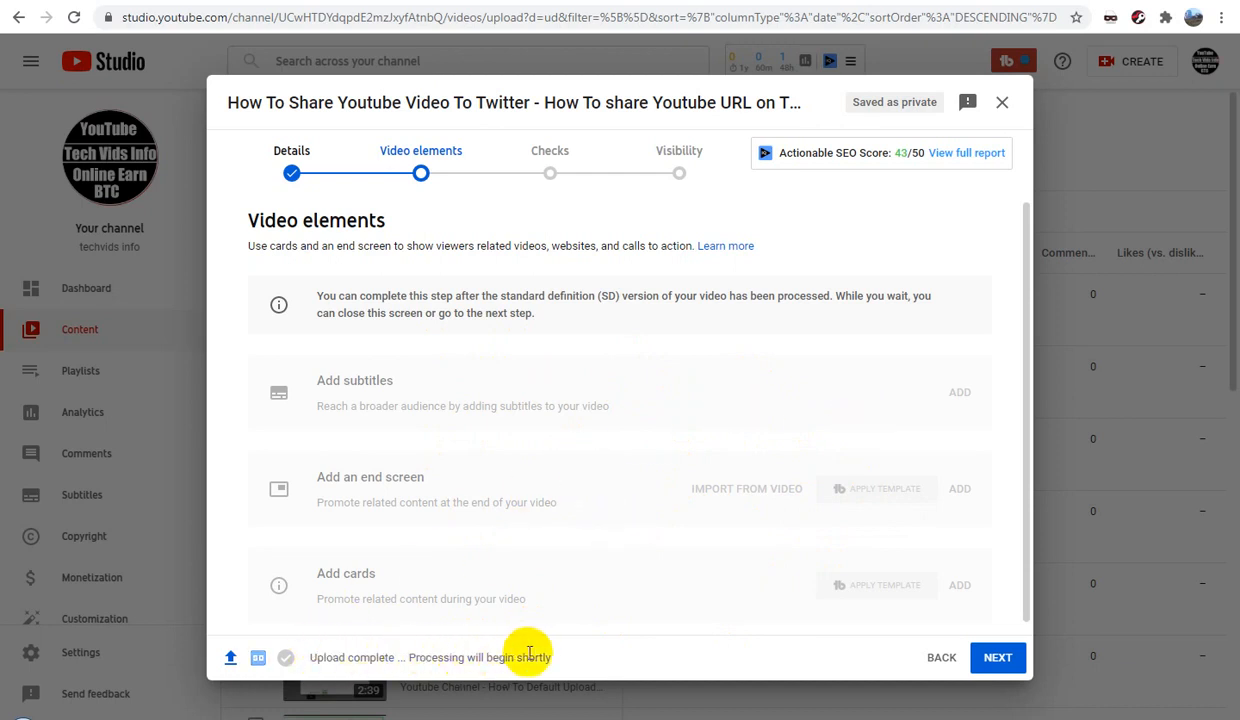
left_click_drag(566, 659, 308, 662)
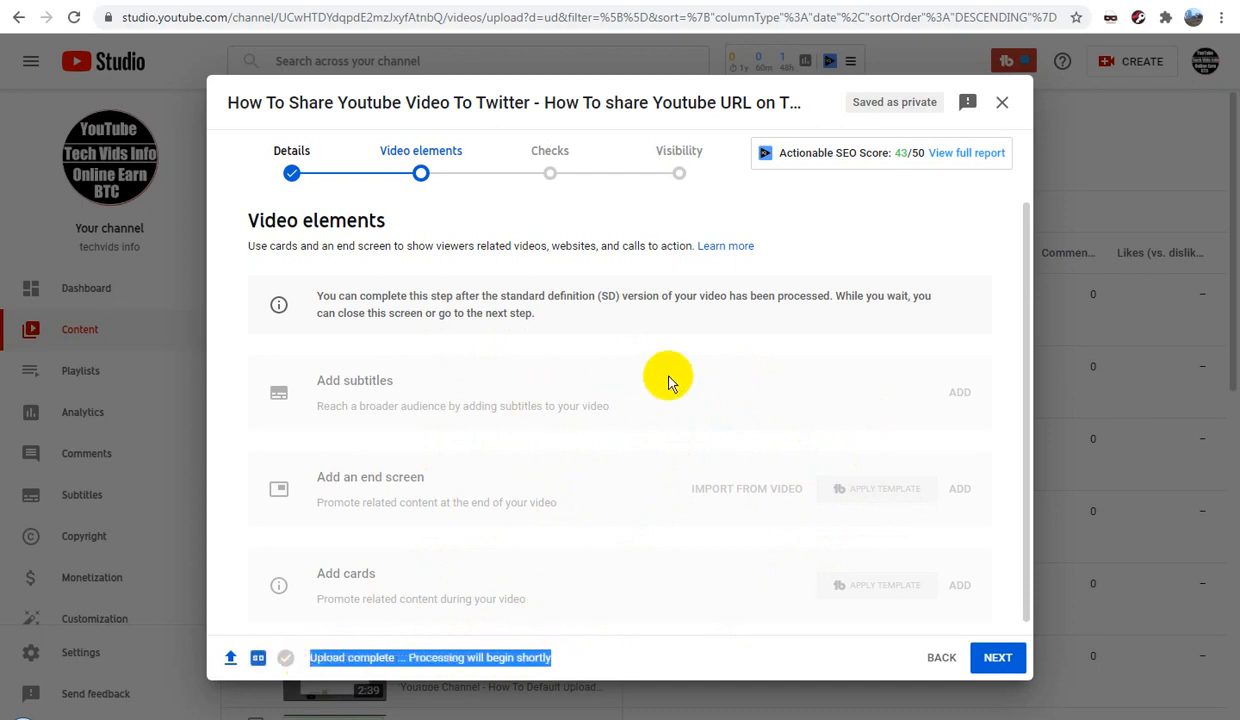
left_click(216, 316)
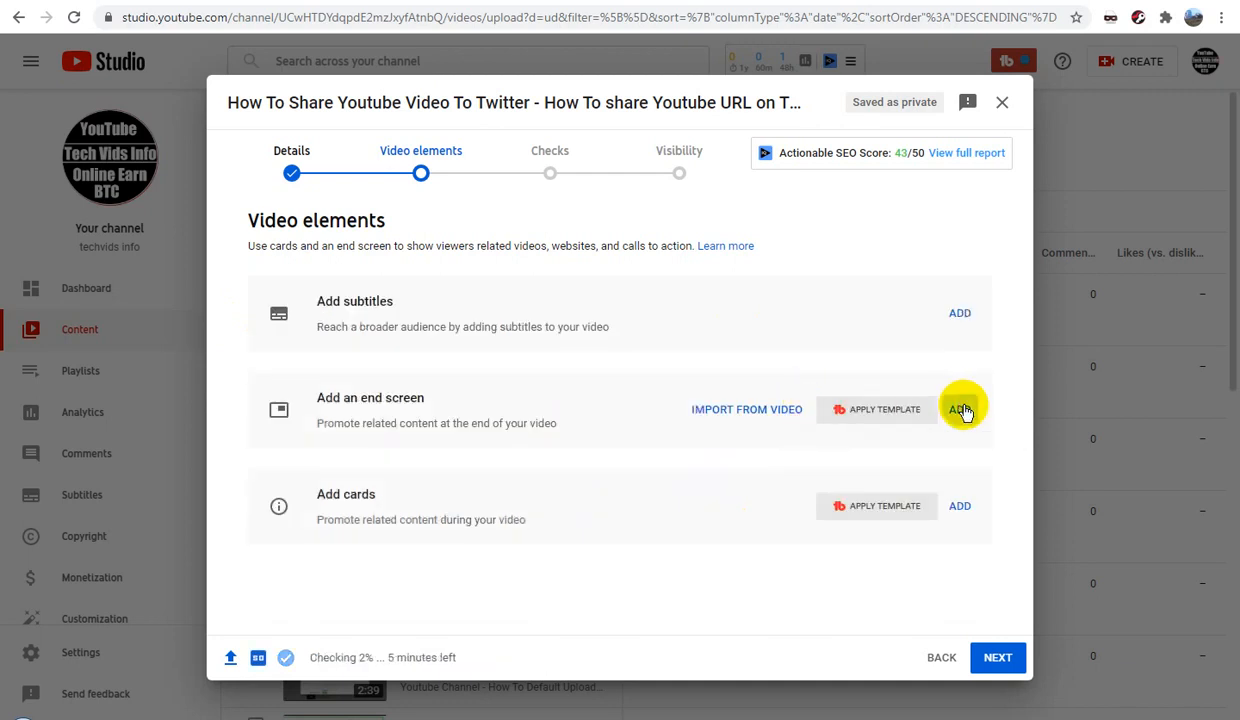
Step: Add an end screen to the video using the "2 videos" layout and save it
left_click(960, 410)
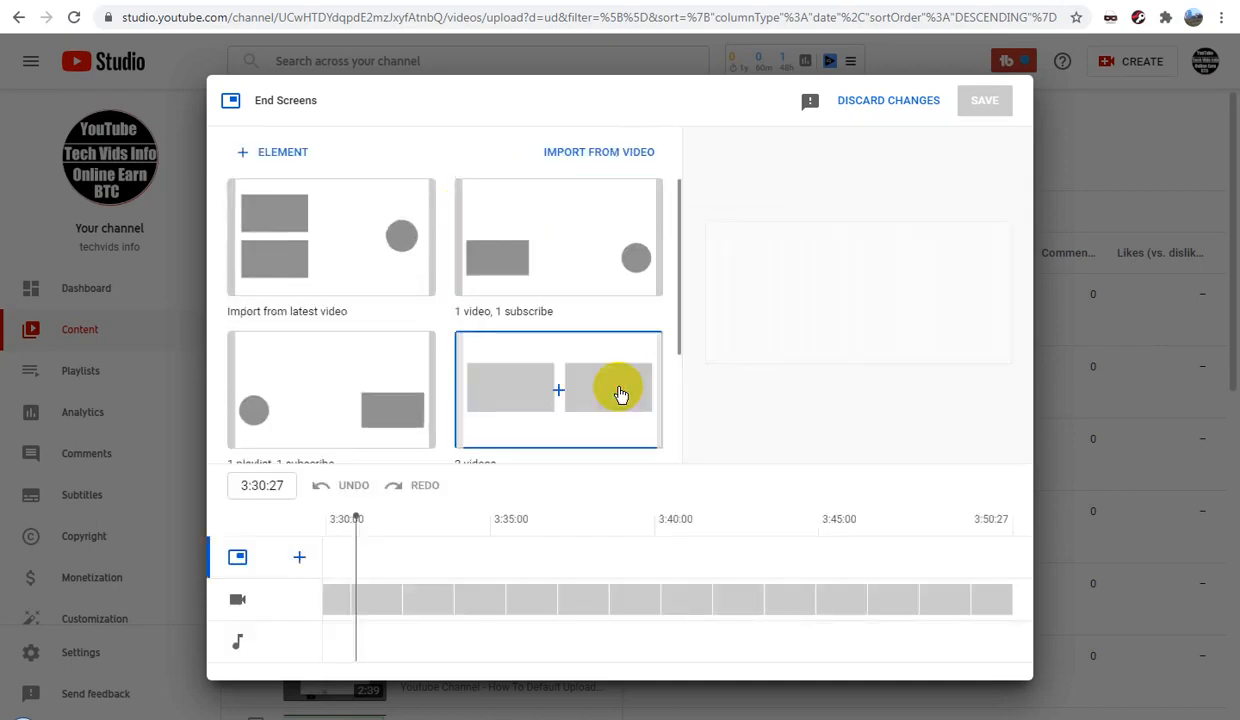
left_click(620, 394)
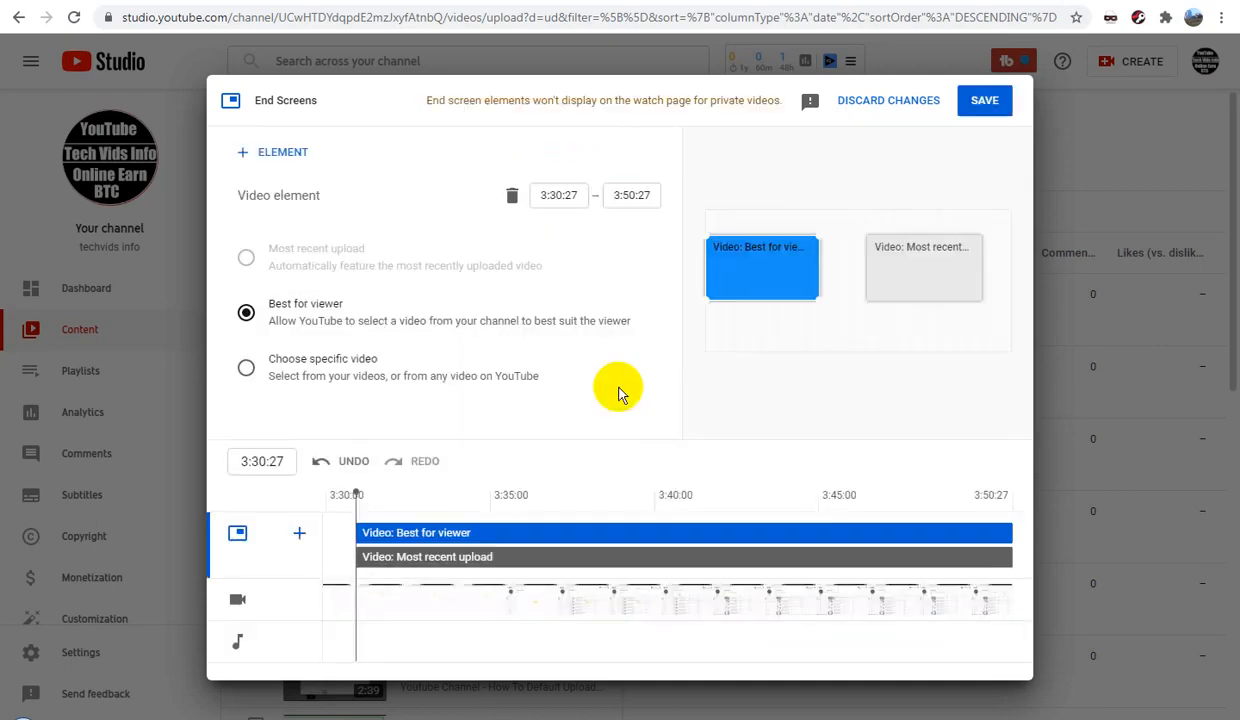
left_click(985, 106)
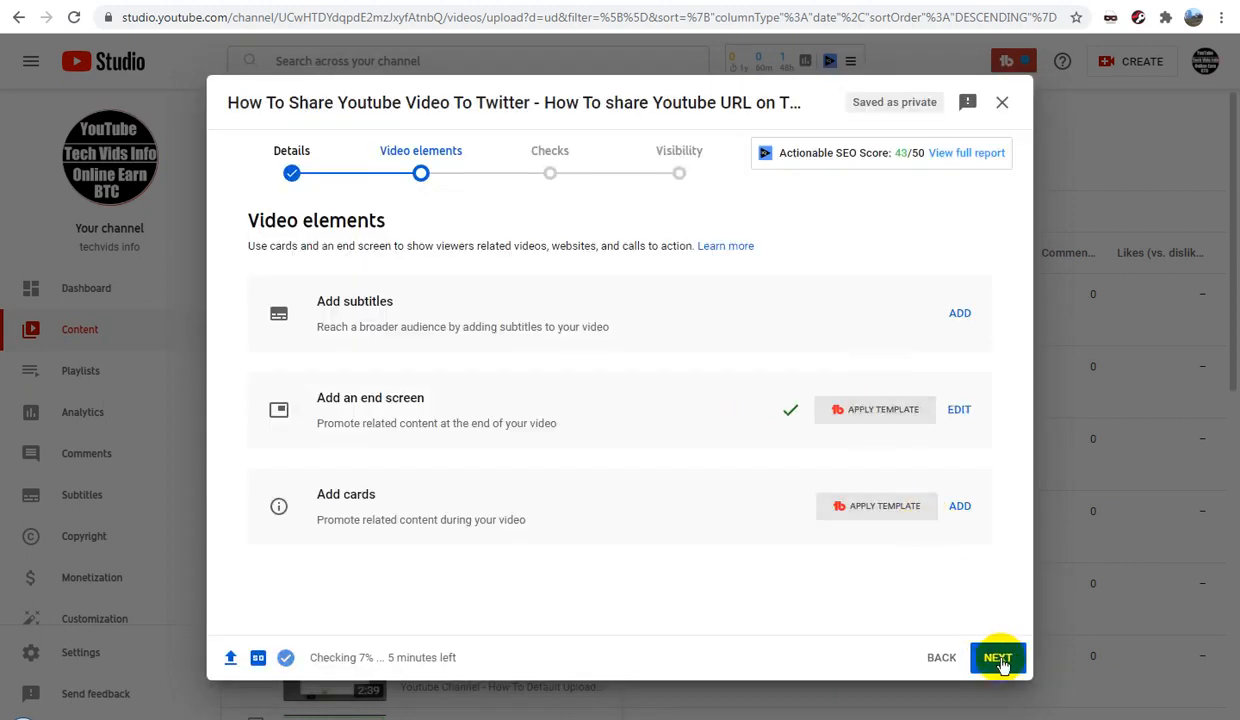
Step: Proceed through the Checks stage to Visibility, save the video as Unlisted and close the sharing dialog
left_click(1000, 660)
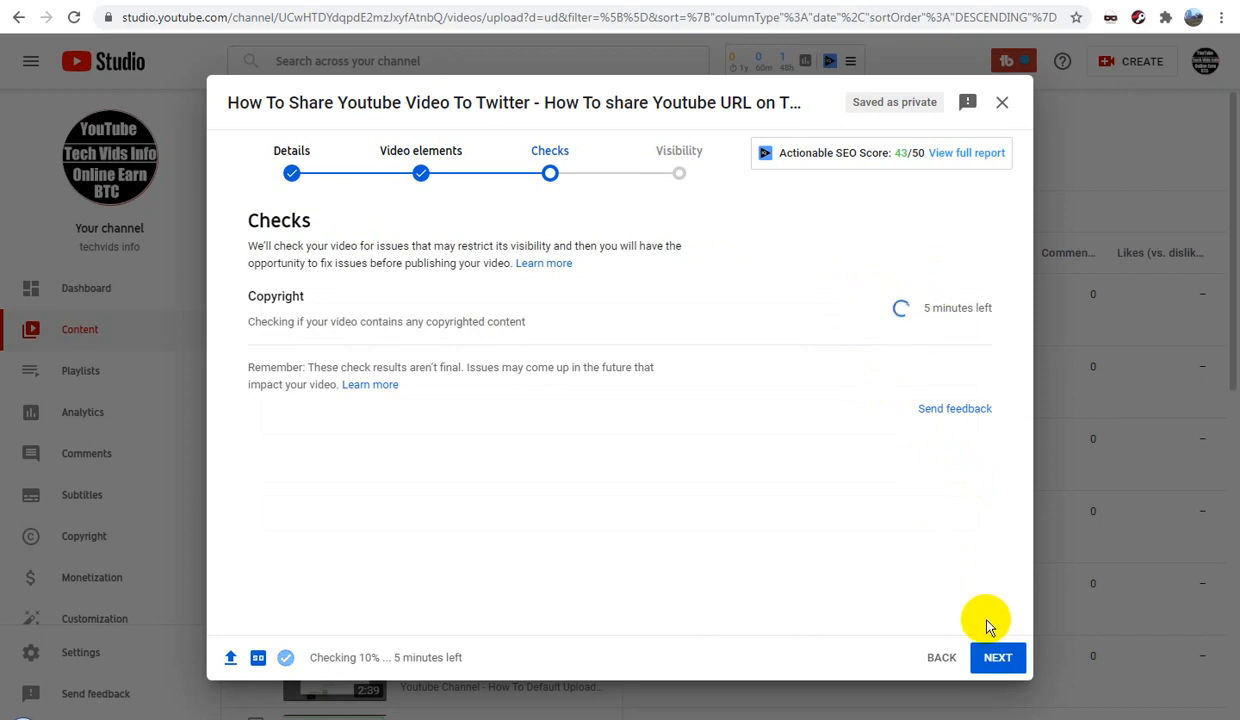
left_click(996, 660)
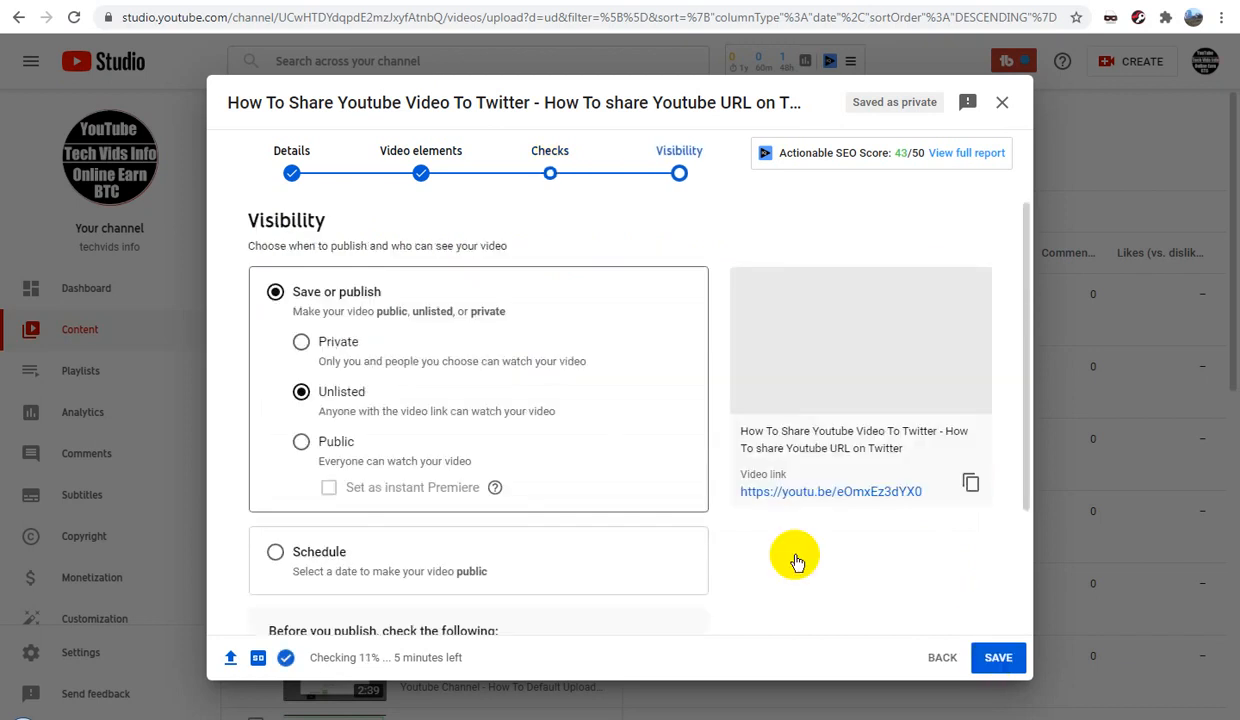
left_click(1000, 660)
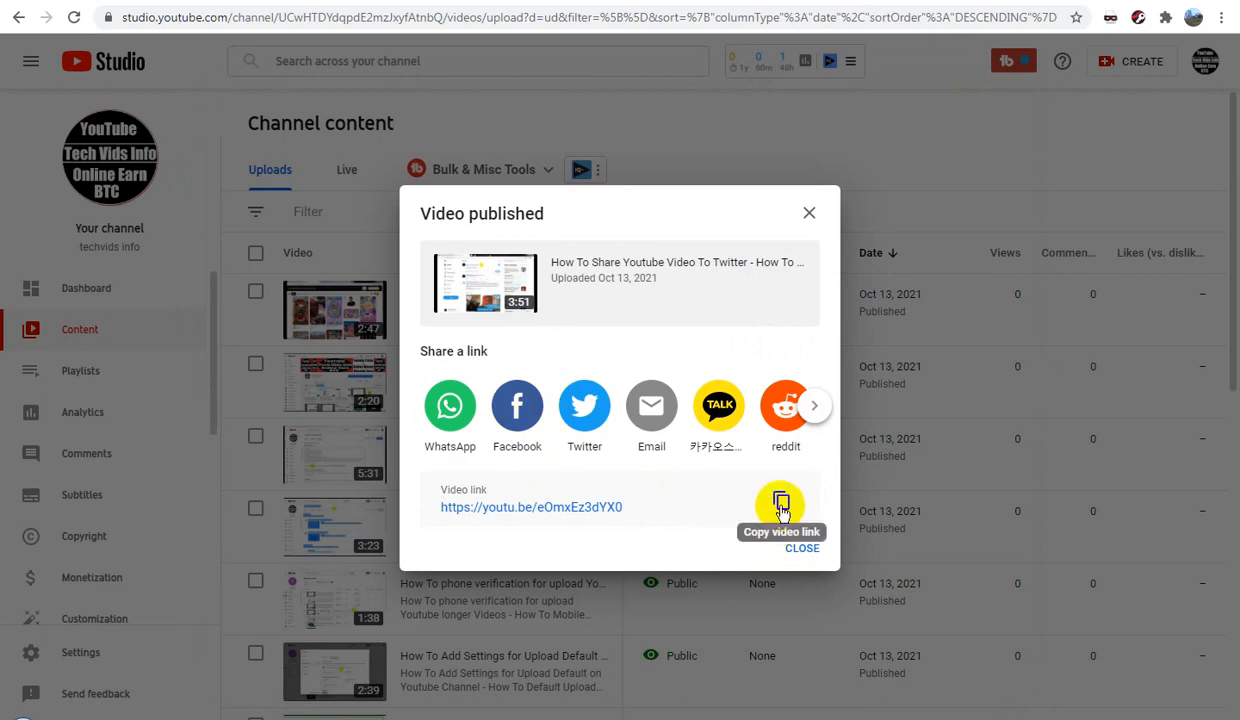
left_click(802, 549)
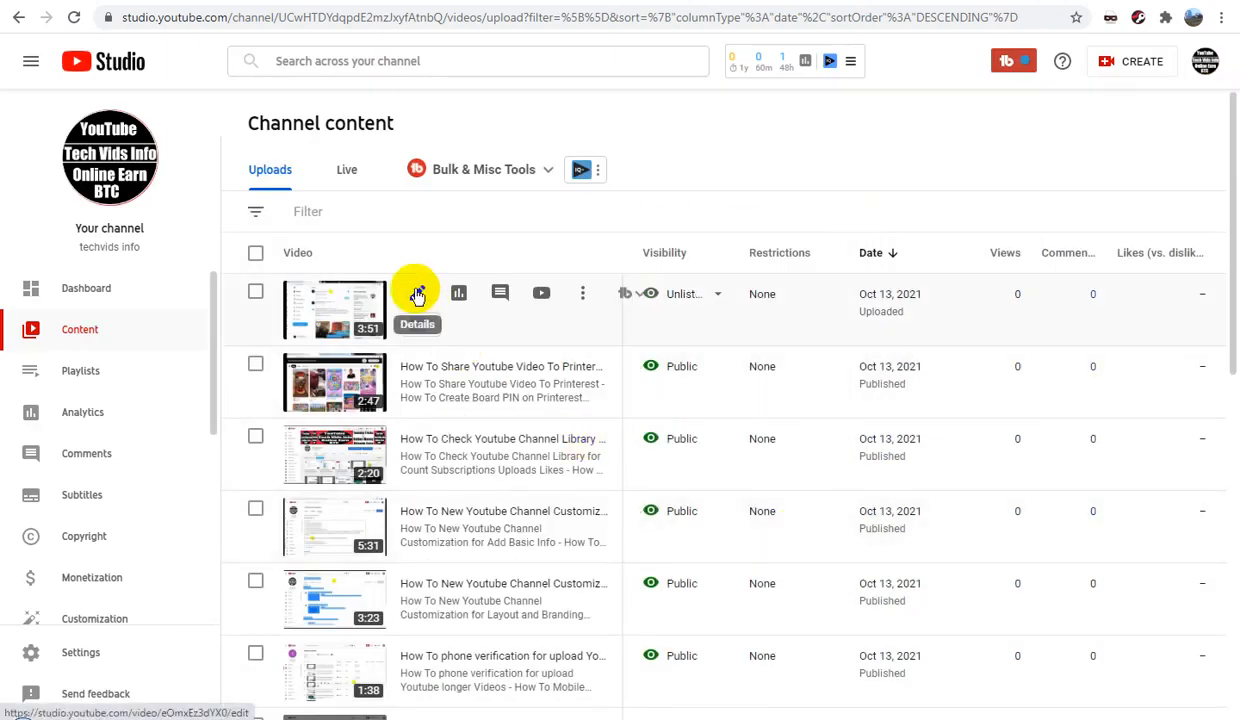
Step: In the newly uploaded video's editor, add the free music track "Watch Your Back" and save the changes
left_click(418, 294)
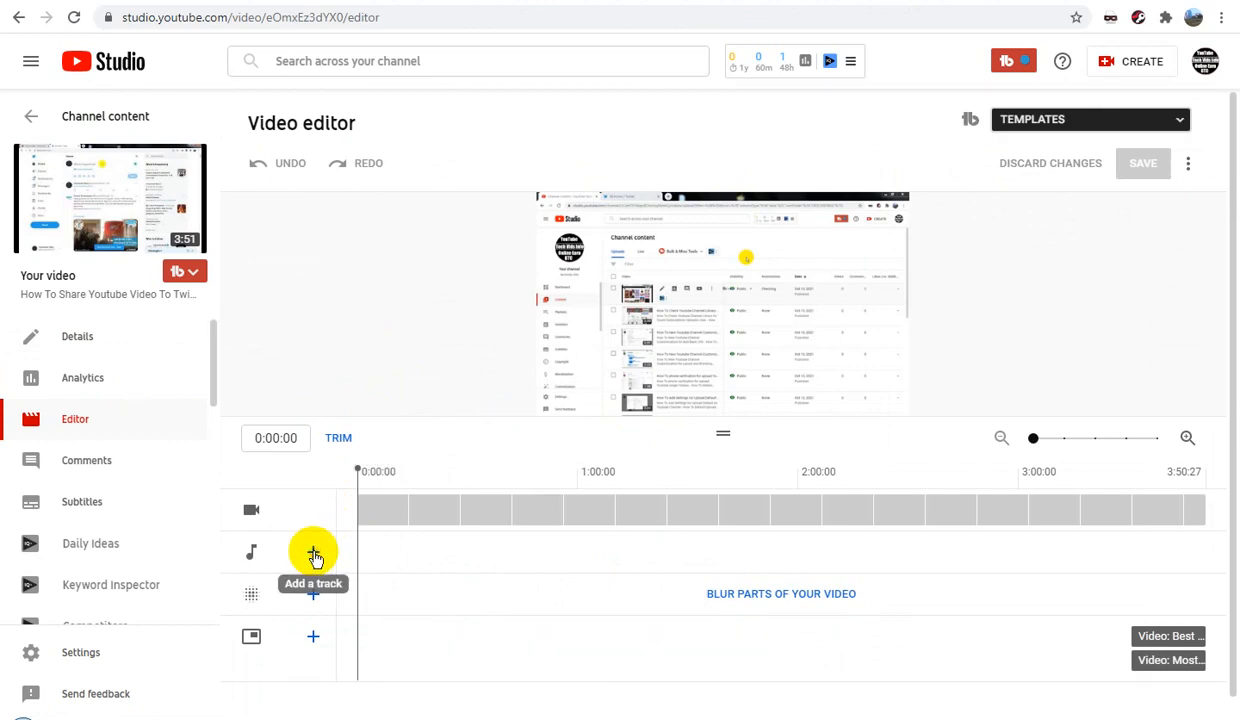
left_click(313, 555)
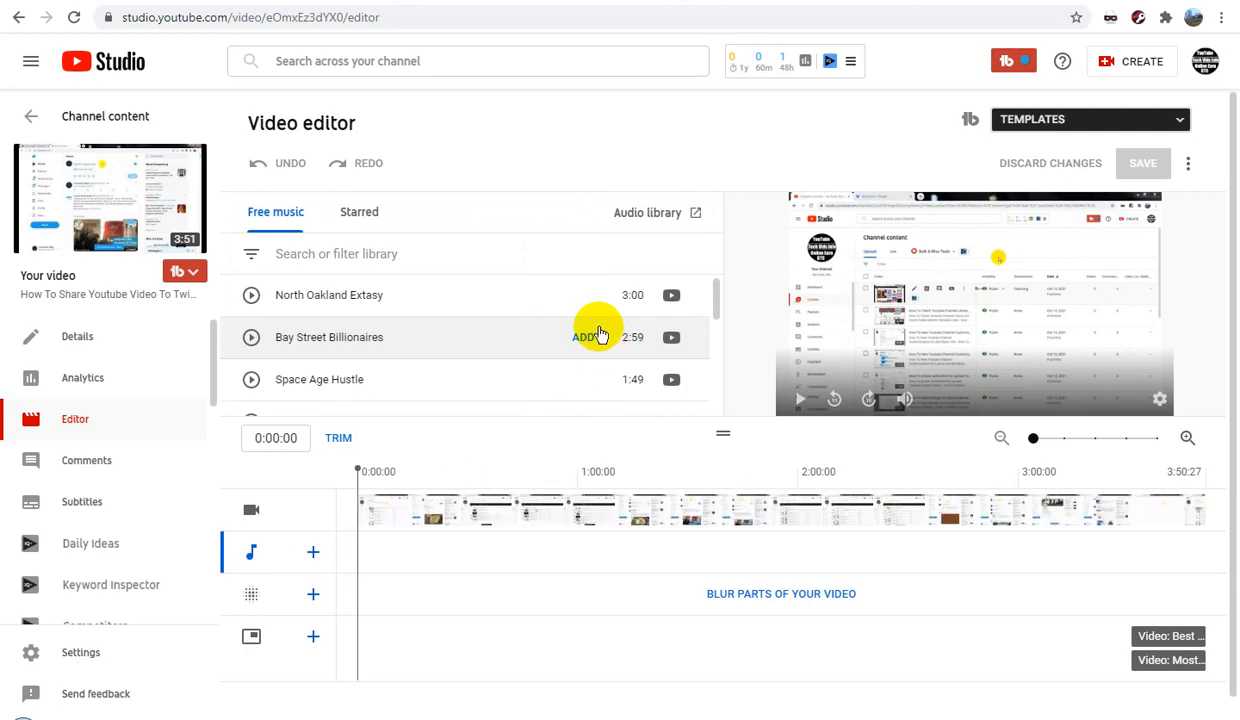
scroll(598, 335, "down", 4)
scroll(600, 334, "down", 6)
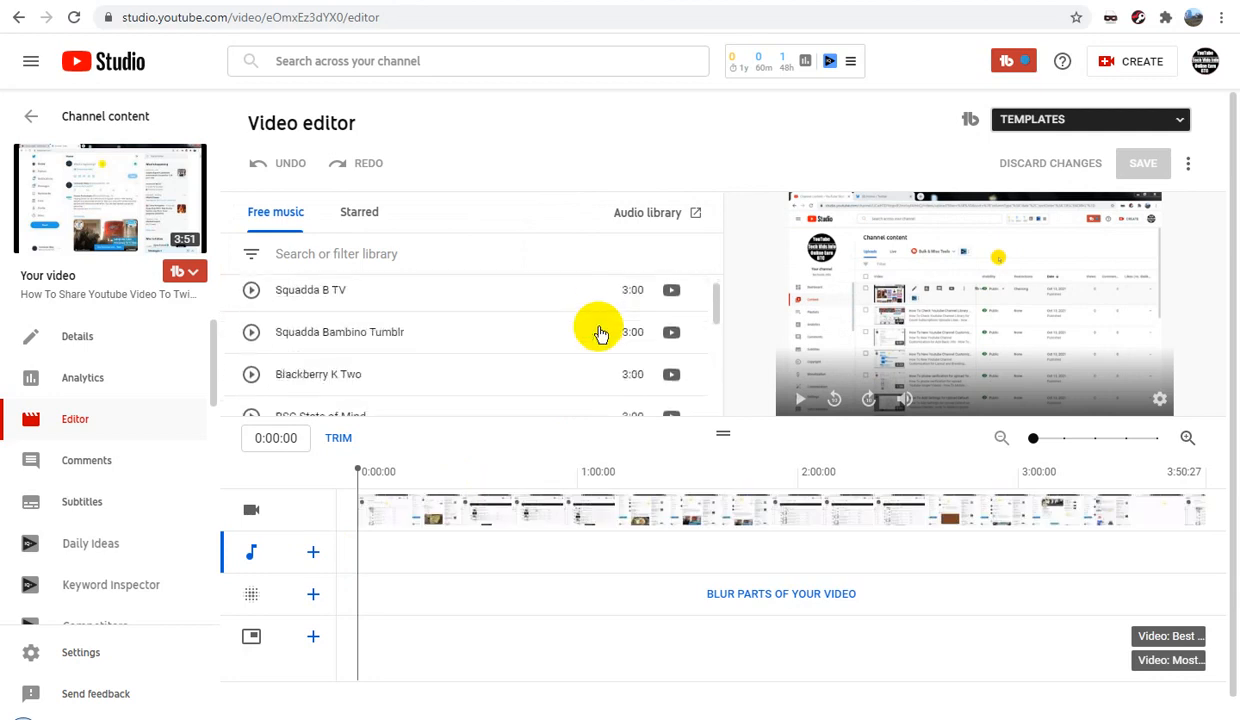
mouse_move(592, 333)
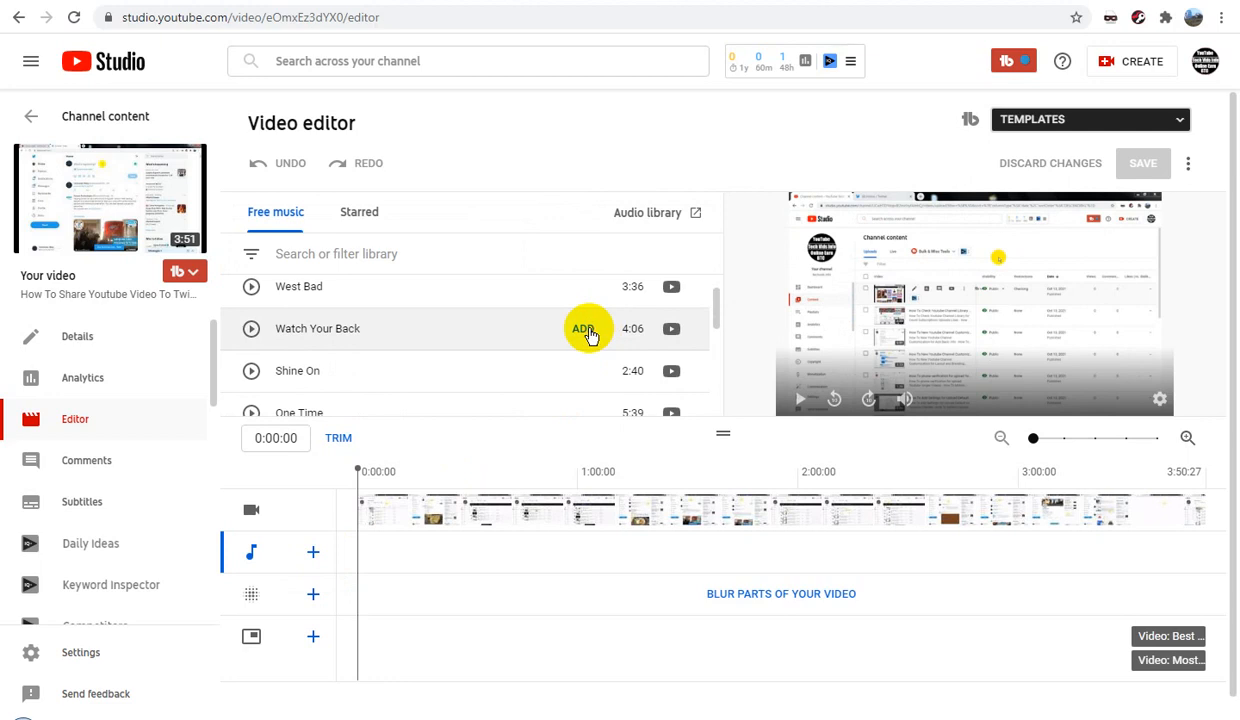
left_click(584, 330)
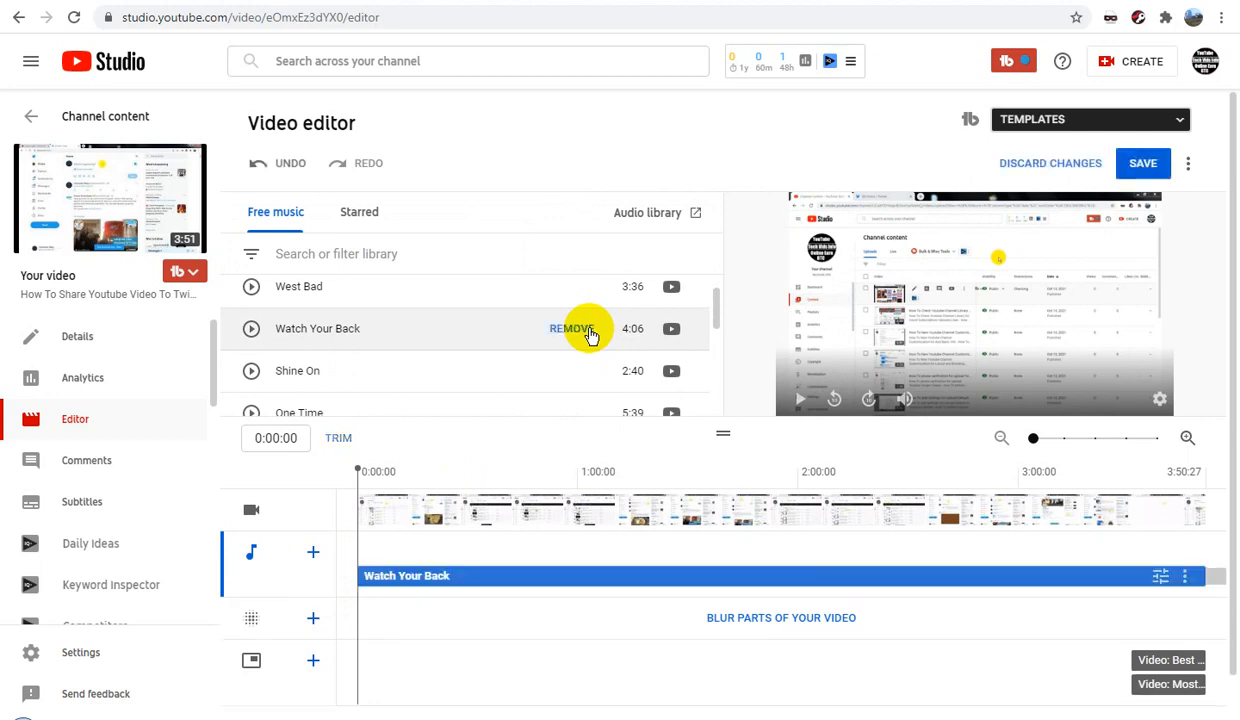
left_click(1141, 166)
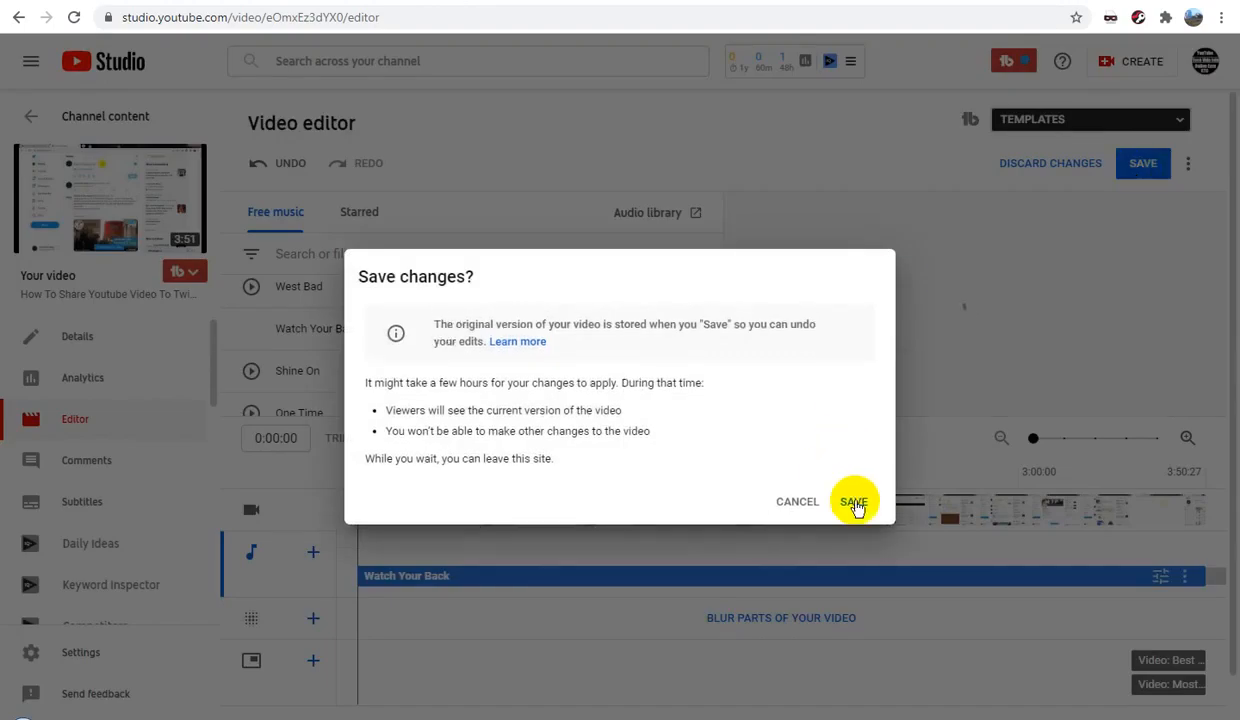
left_click(854, 503)
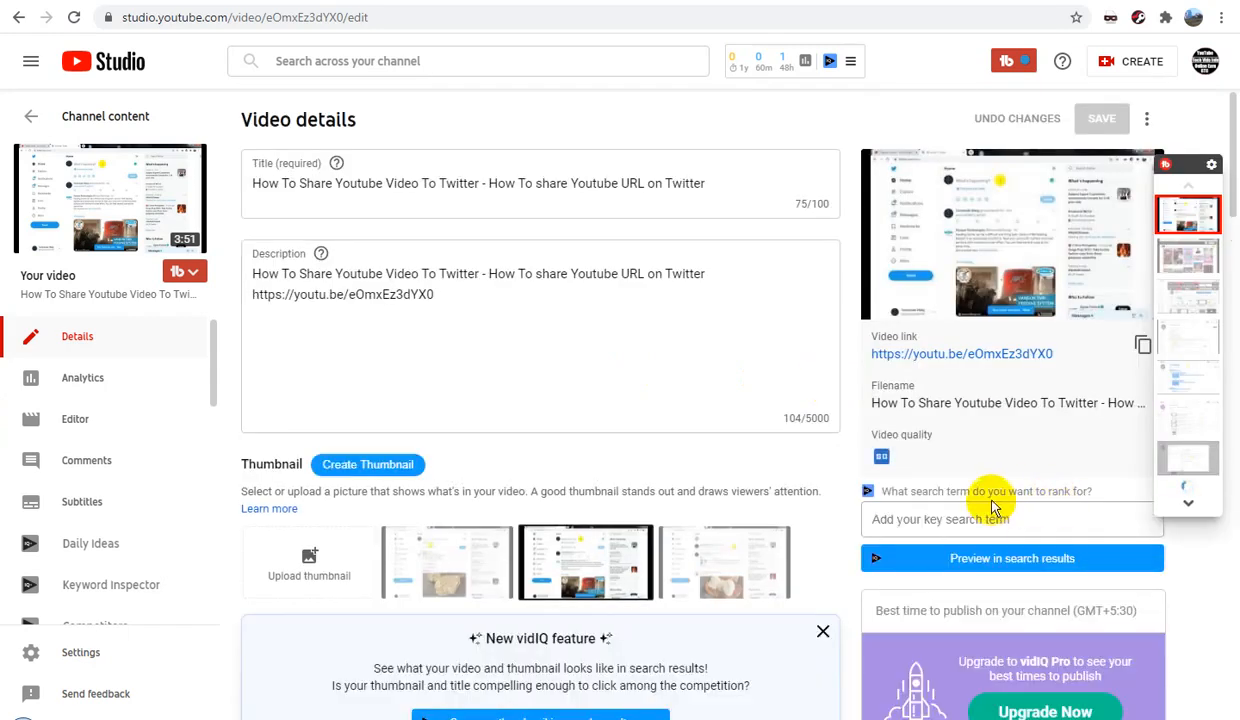
Step: In the video's details, set the visibility to Public
scroll(1040, 500, "down", 2)
scroll(1005, 480, "down", 2)
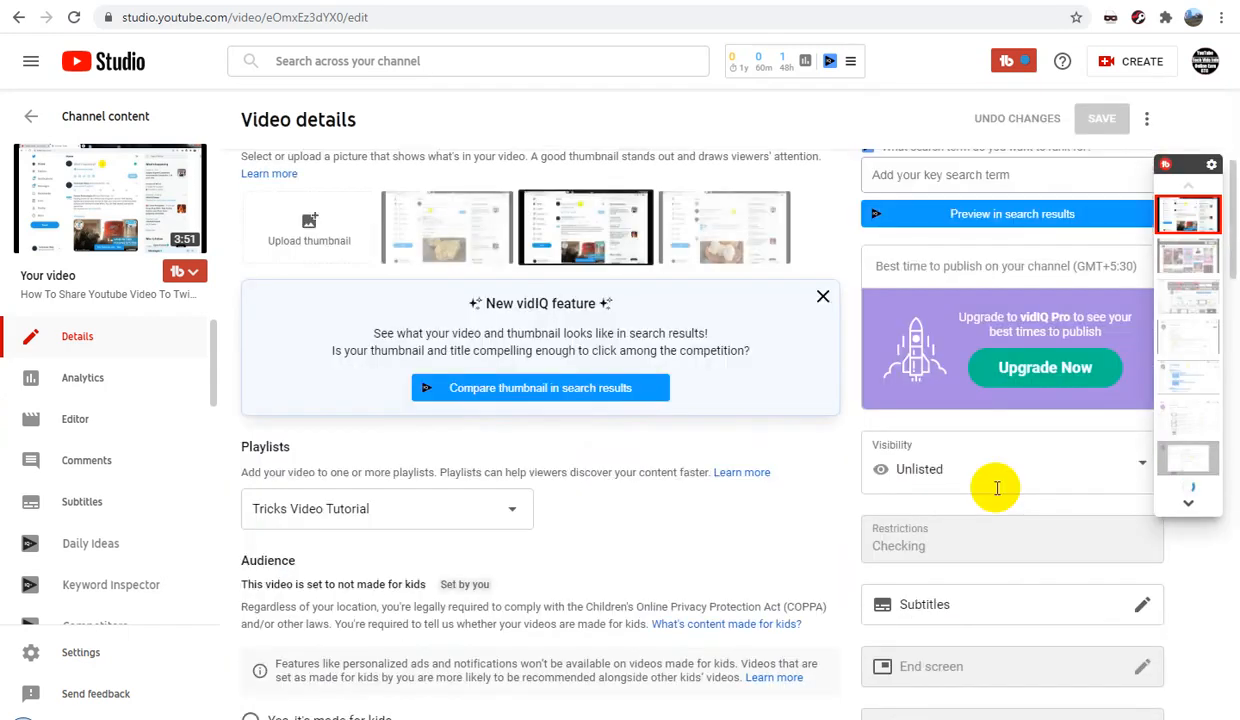
left_click(1141, 466)
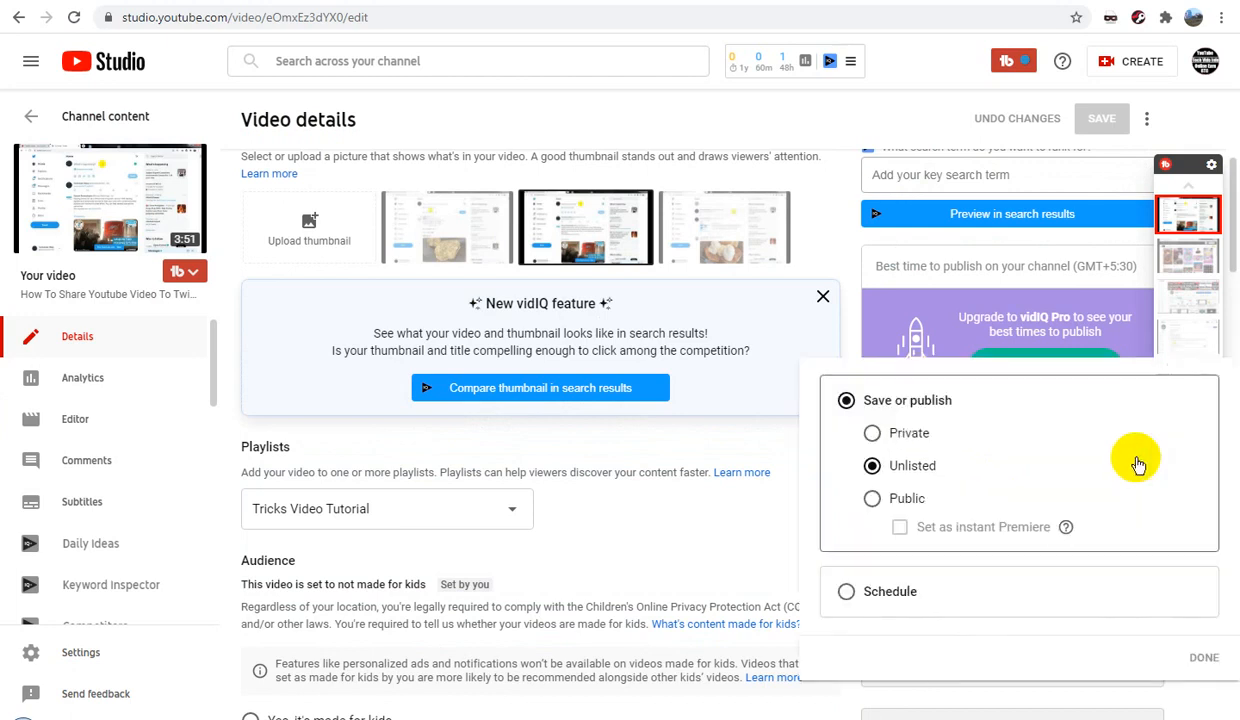
left_click(872, 499)
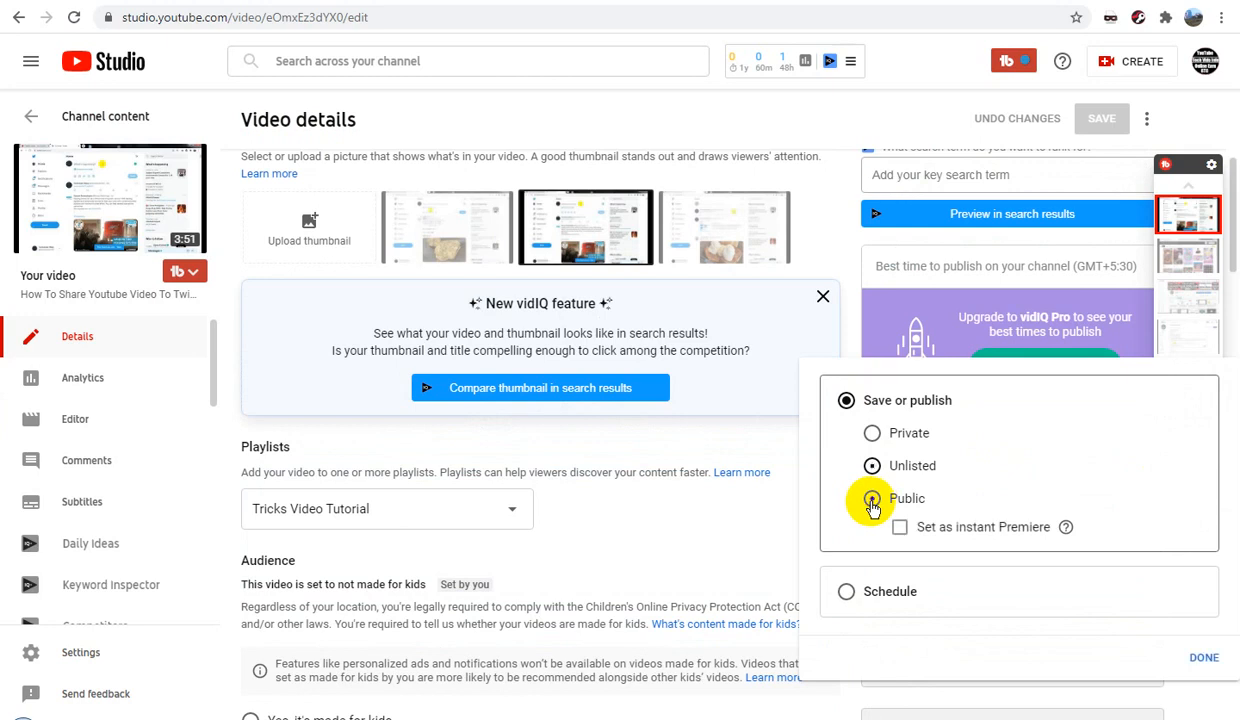
left_click(1198, 652)
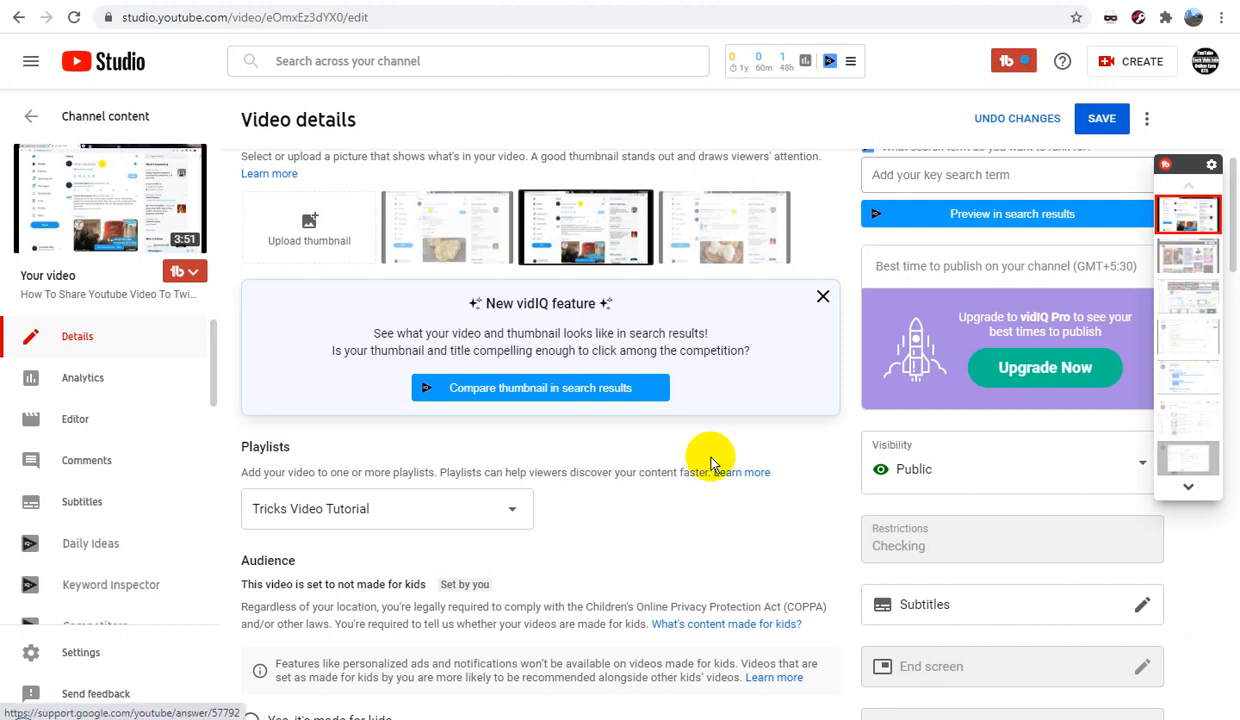
Step: Review the video's tags, language and recording date settings, and save the video details
scroll(714, 458, "down", 3)
scroll(714, 462, "down", 6)
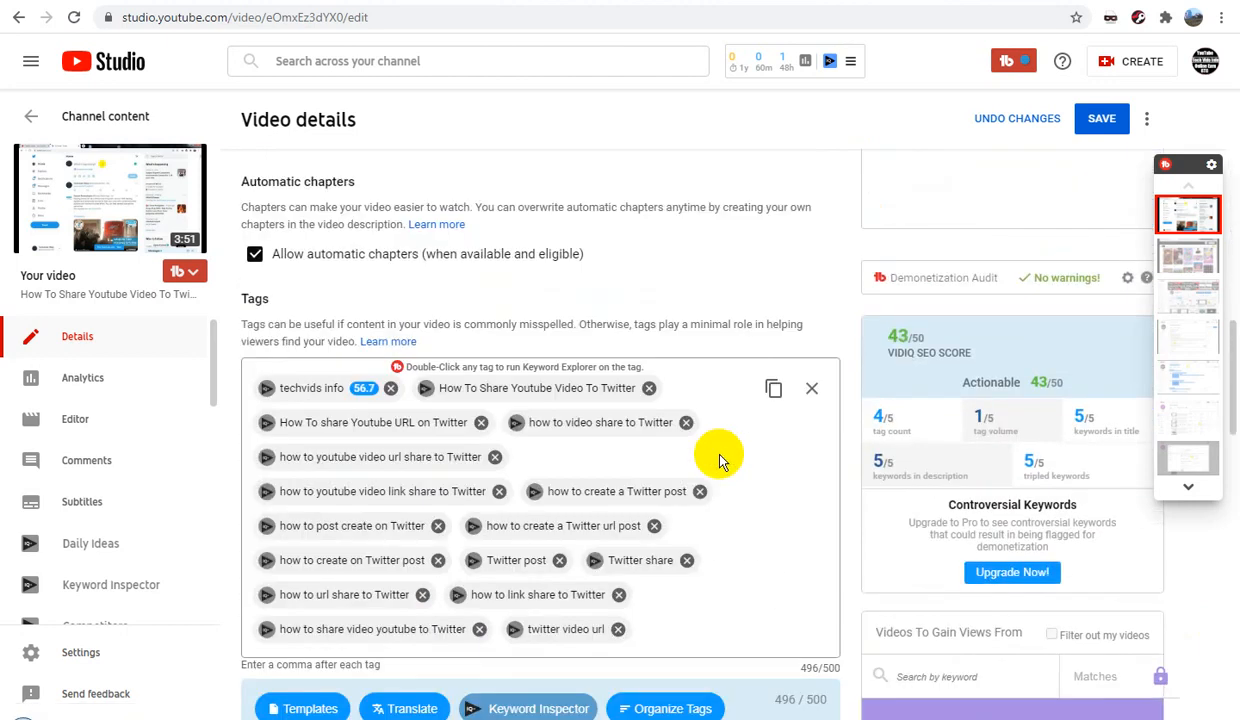
scroll(720, 460, "up", 2)
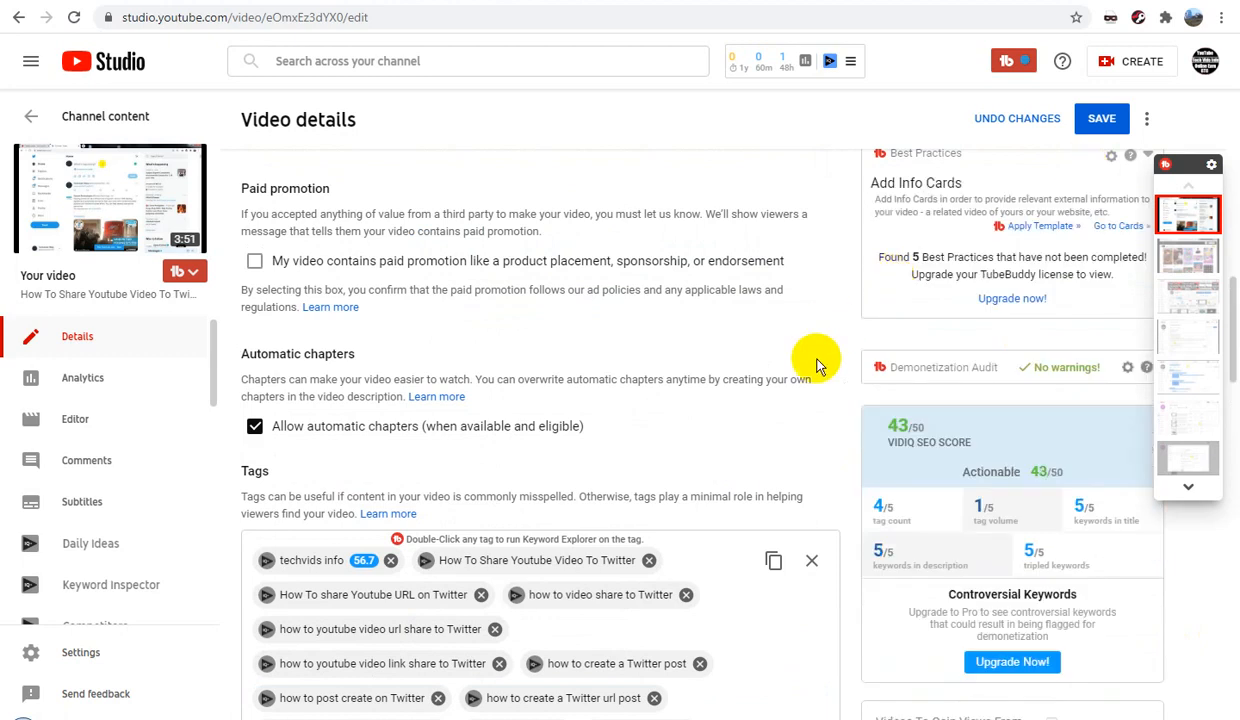
scroll(816, 354, "down", 3)
scroll(800, 410, "down", 5)
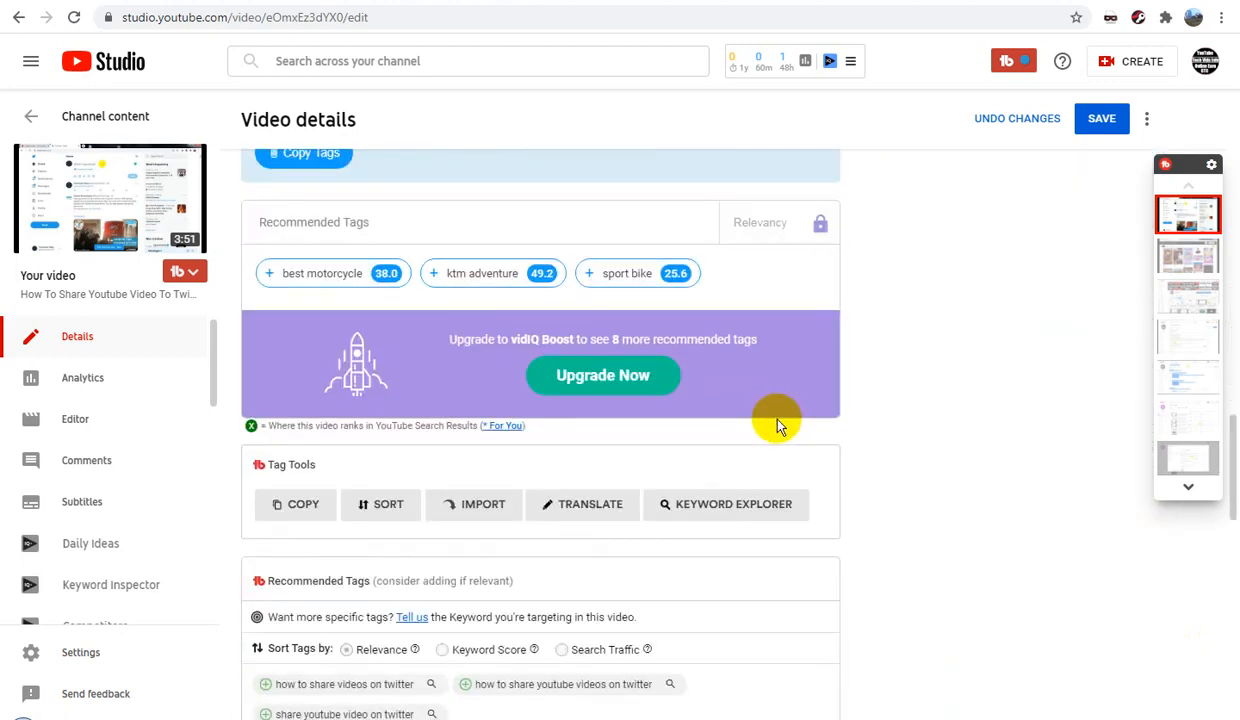
scroll(776, 420, "down", 3)
scroll(781, 423, "down", 5)
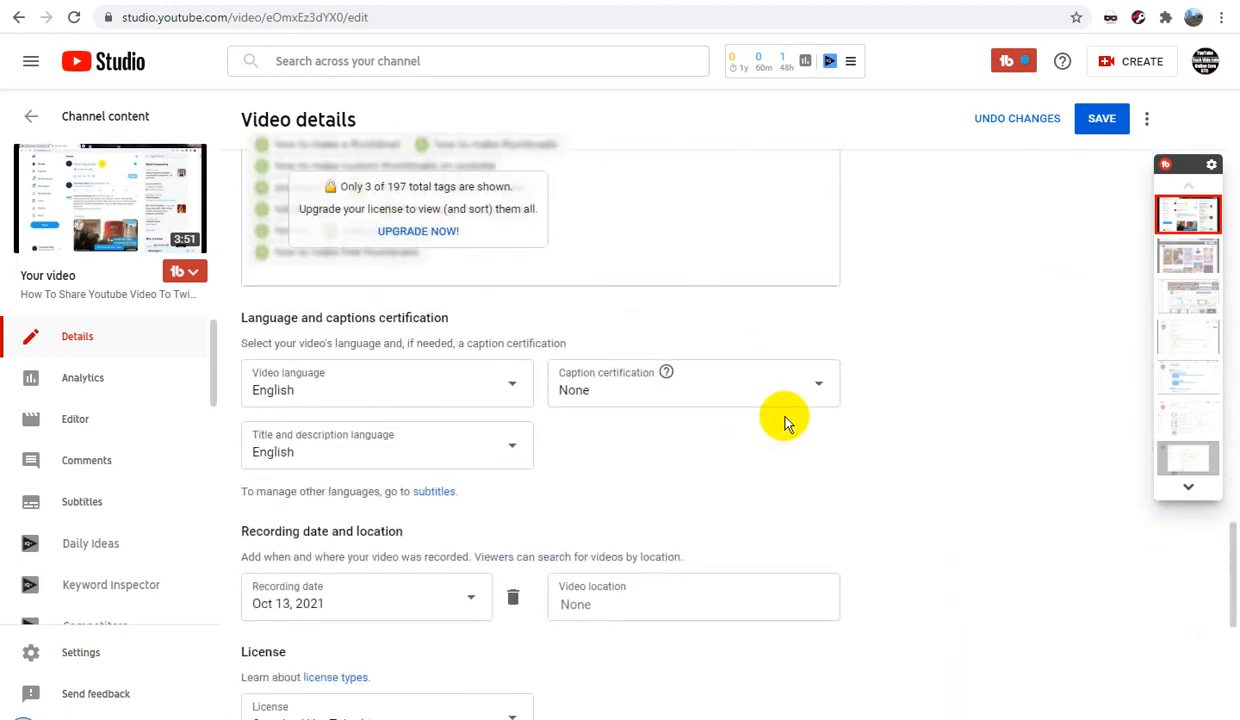
scroll(869, 417, "up", 3)
scroll(874, 414, "up", 10)
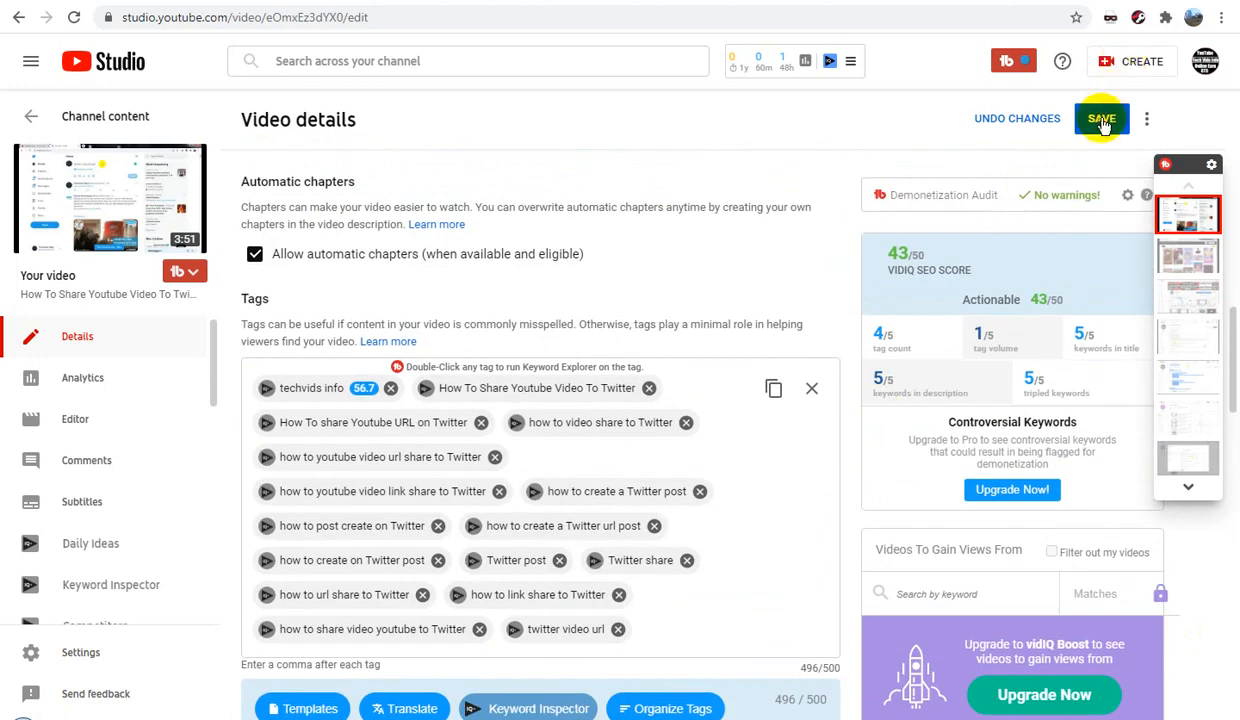
left_click(1101, 120)
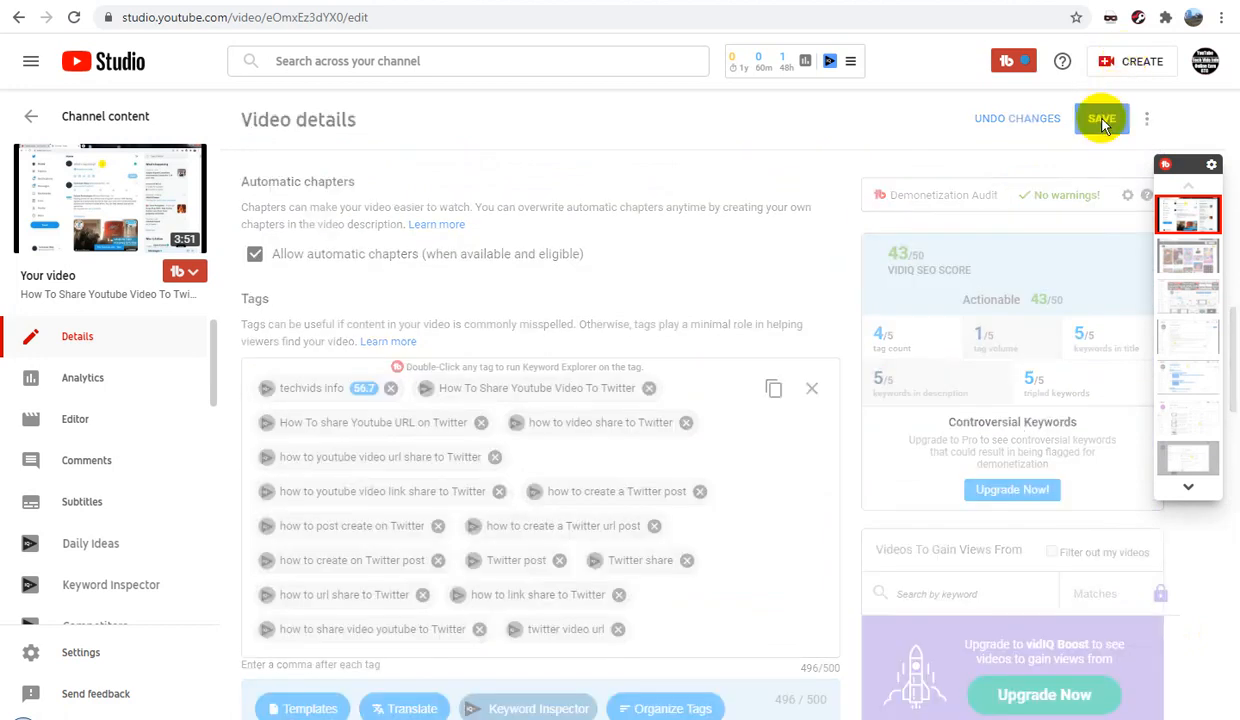